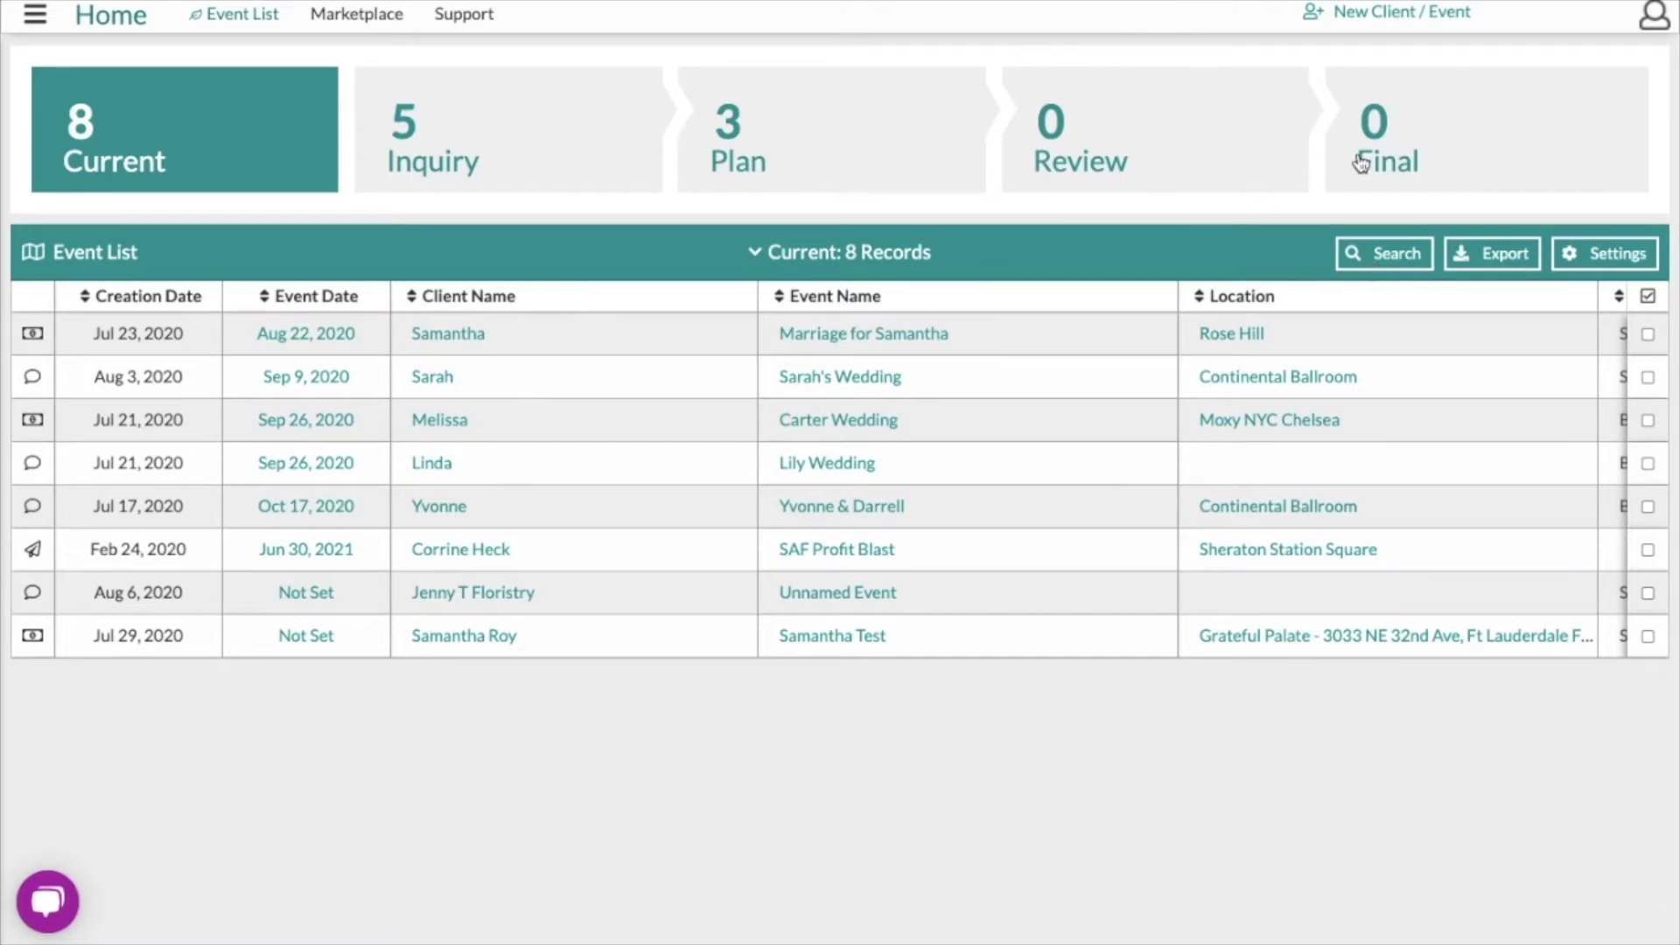
Step: Show the Event Search Filters panel above the event list and list the available filter types
left_click(1367, 263)
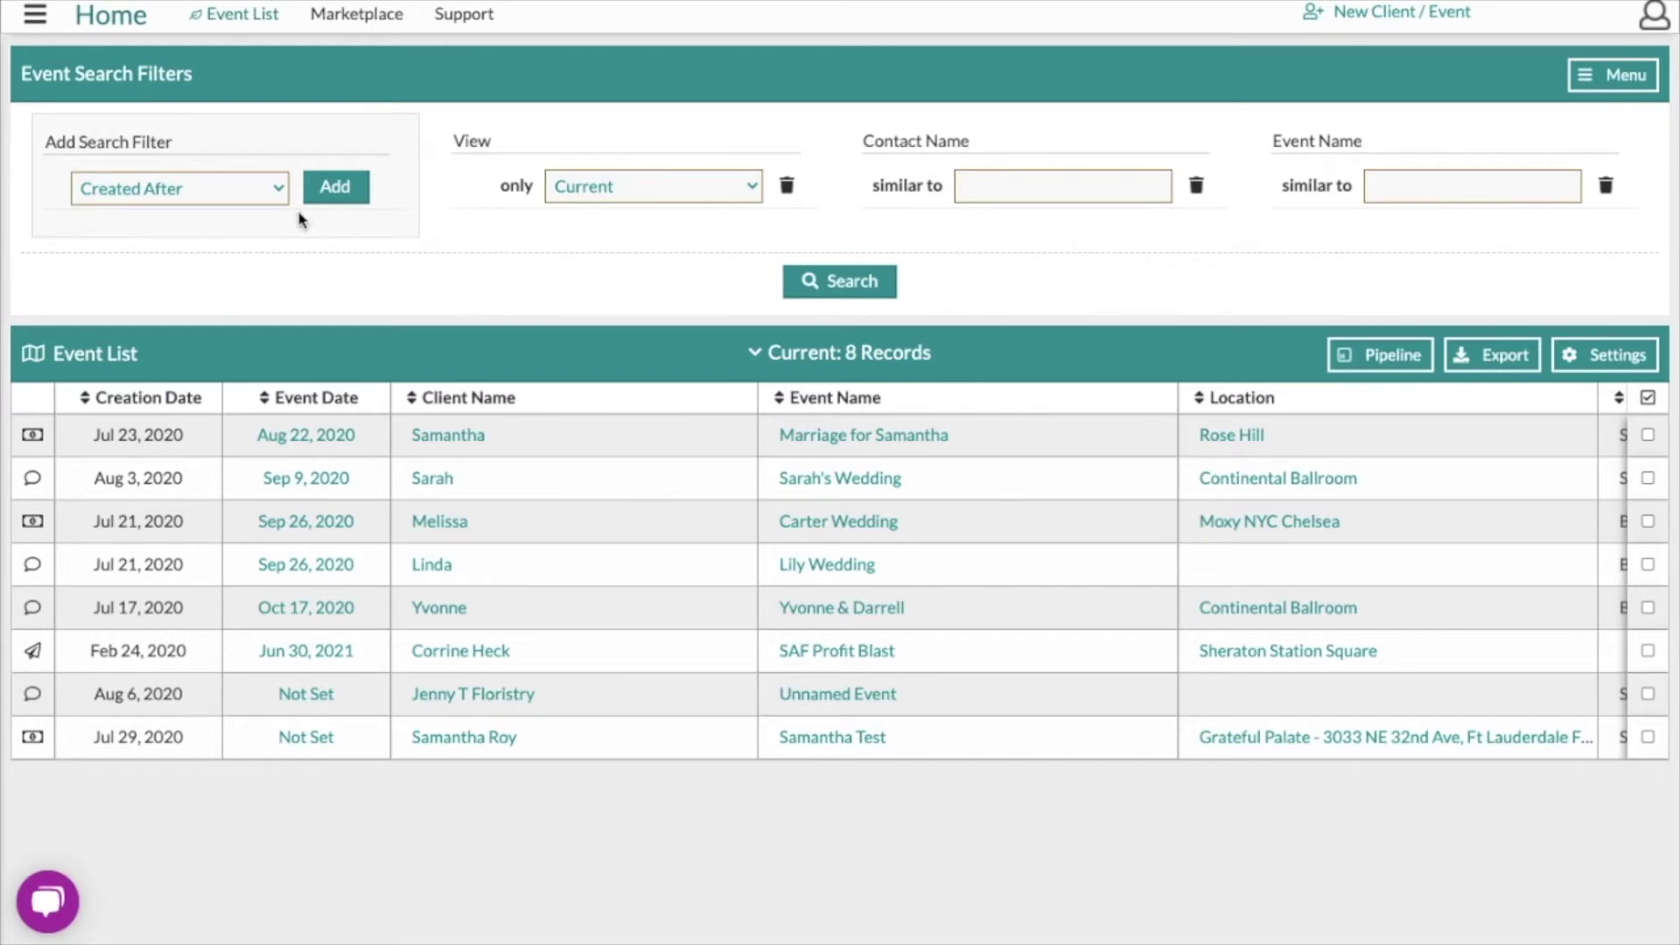
left_click(276, 192)
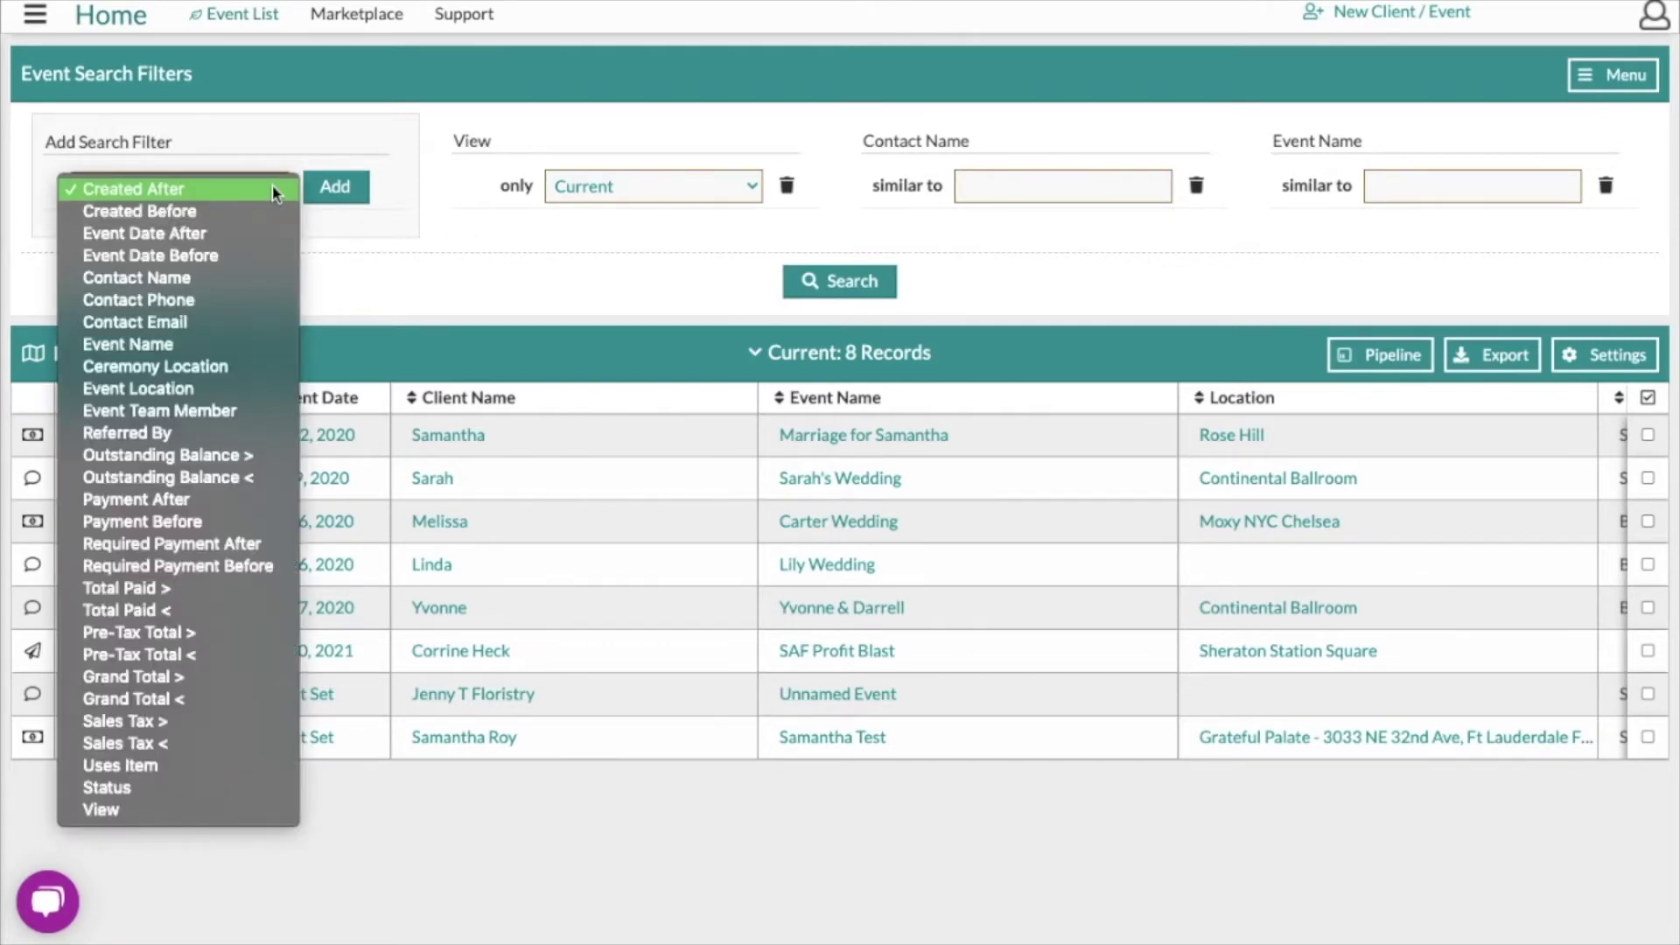
Step: Add a Contact Email filter to the search, then pick Contact Name as the next filter type
left_click(210, 324)
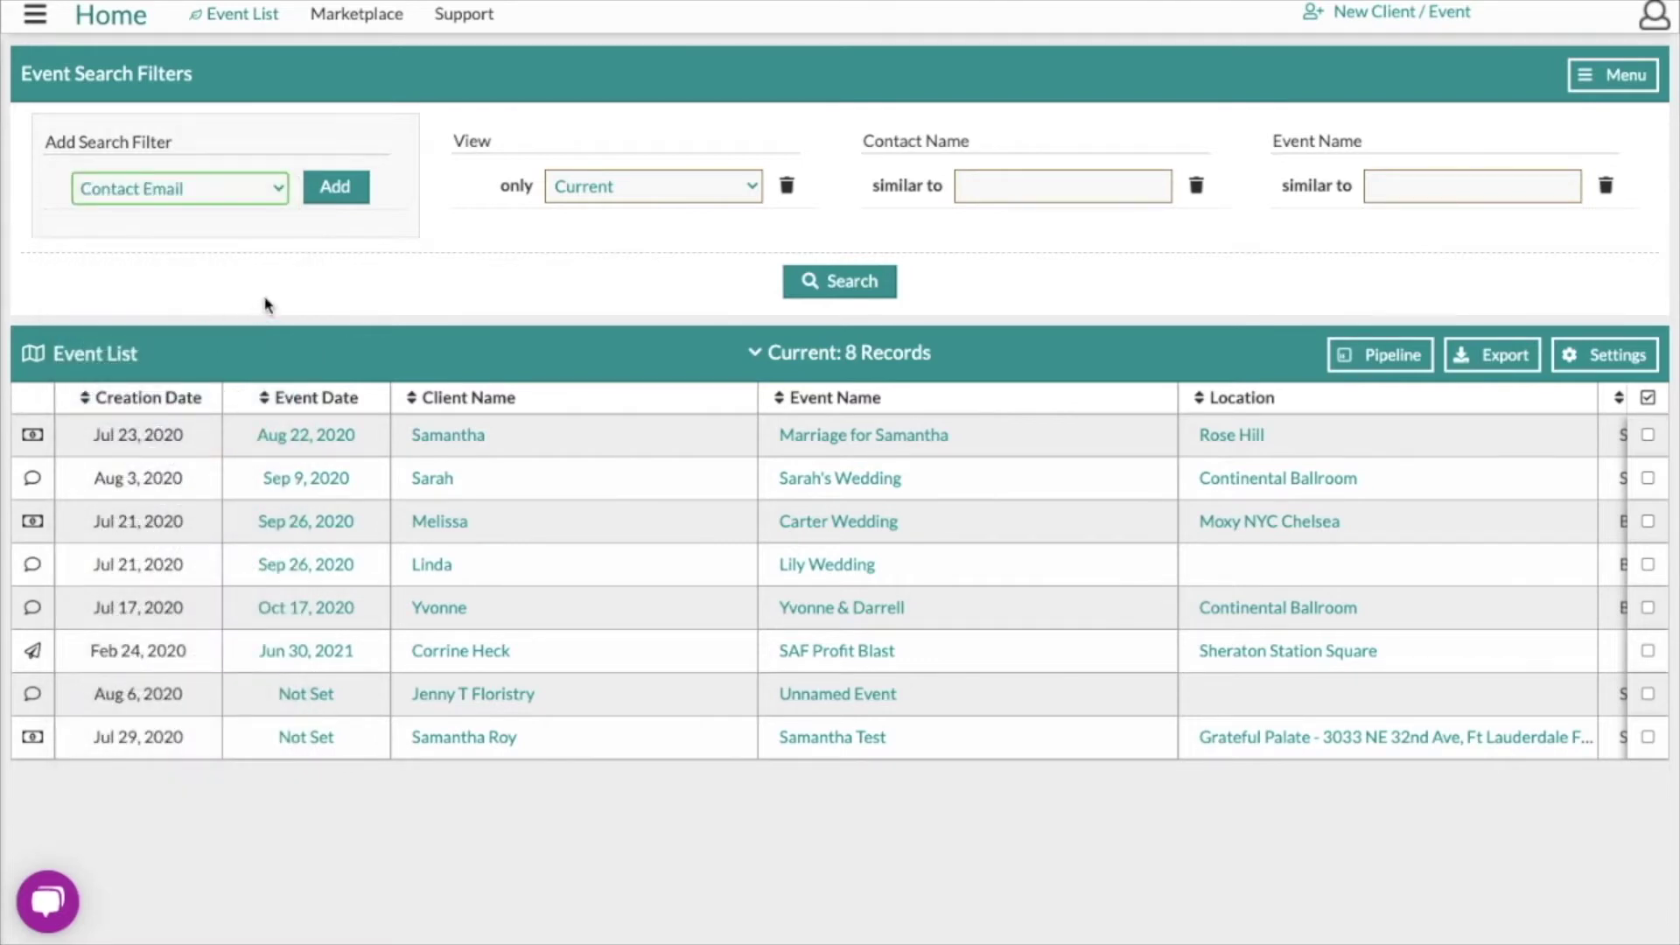
left_click(342, 193)
left_click(274, 196)
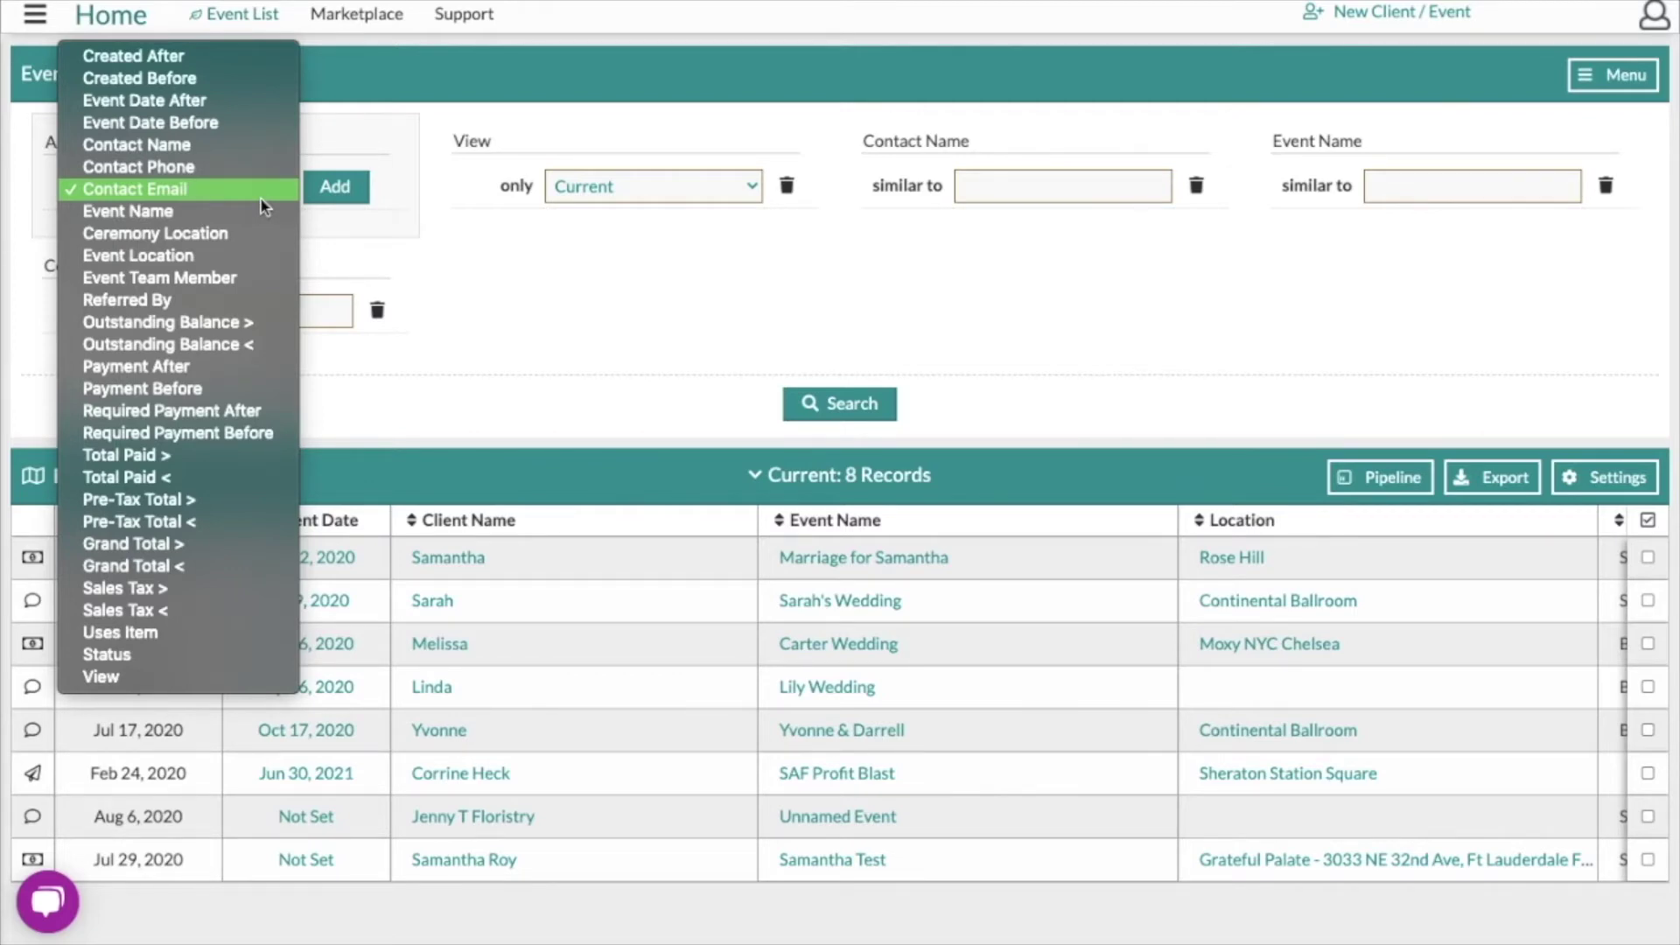
left_click(219, 148)
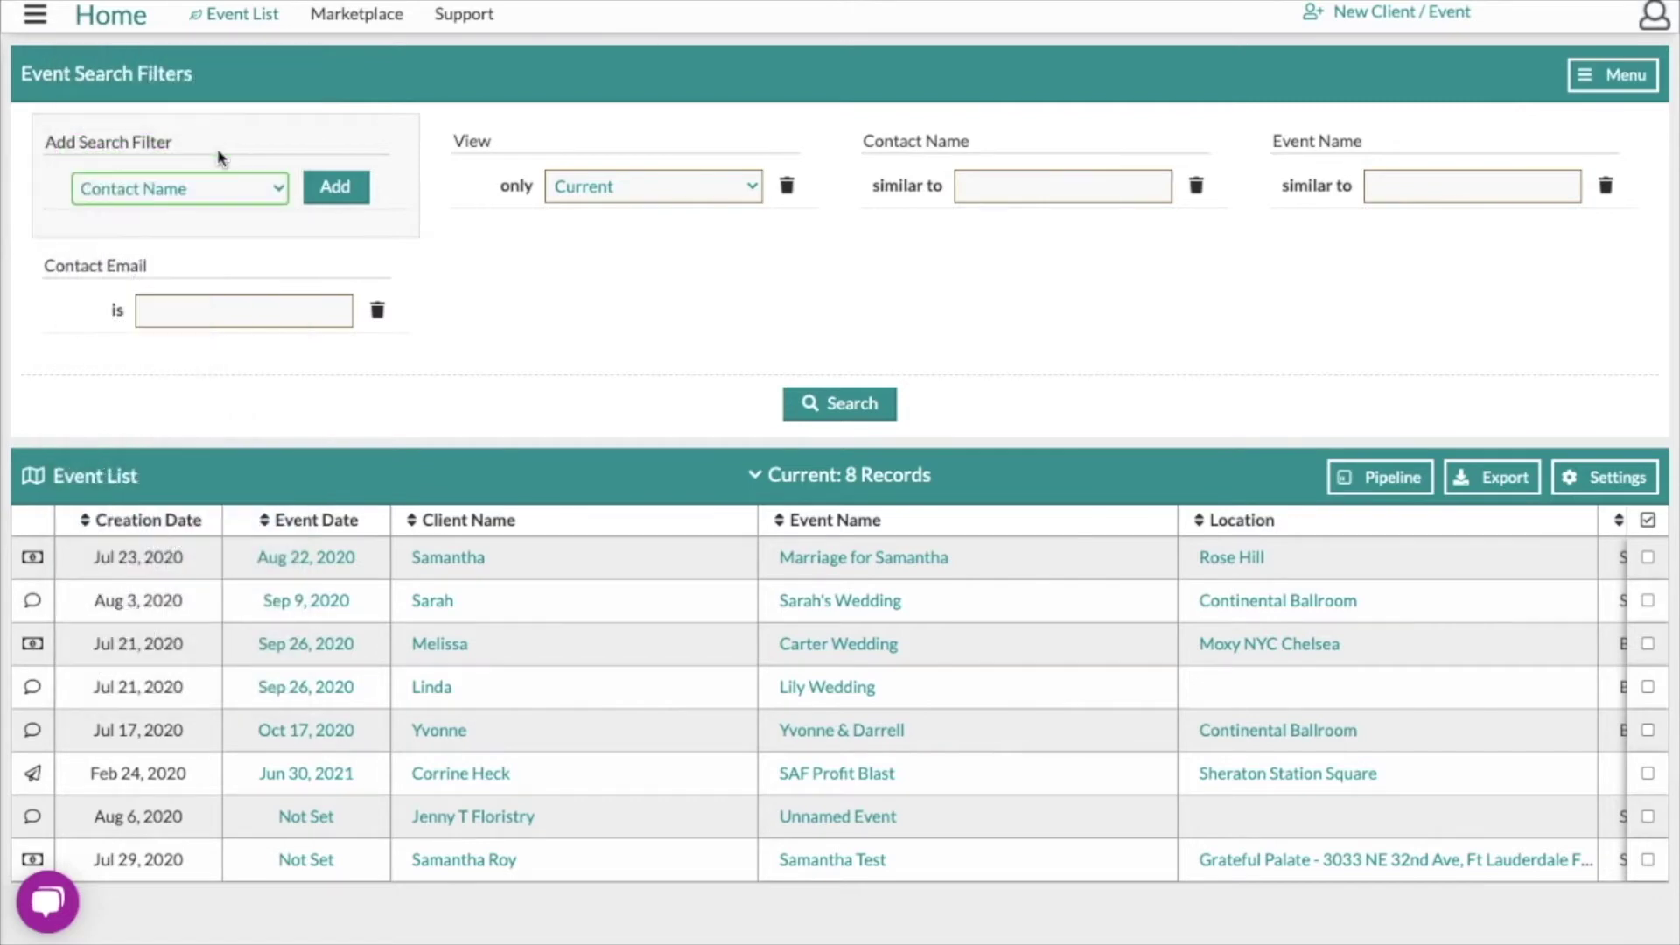
Step: Add a second Contact Name field, search for Samantha or Sarah, then clear the search
left_click(324, 189)
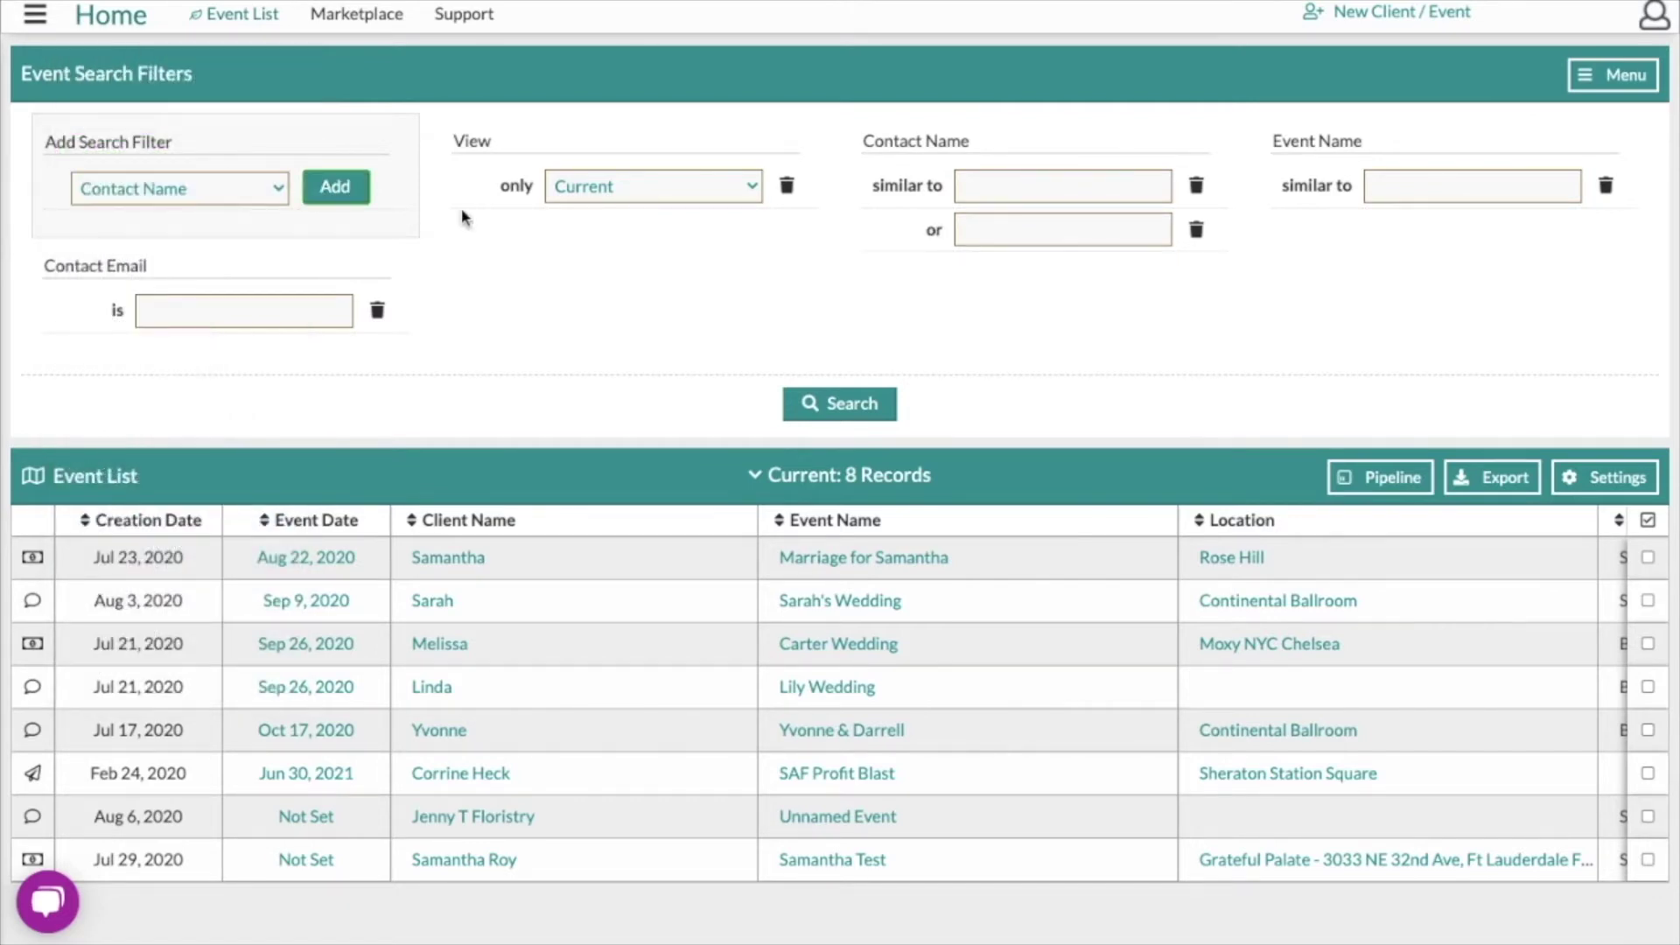
left_click(1048, 182)
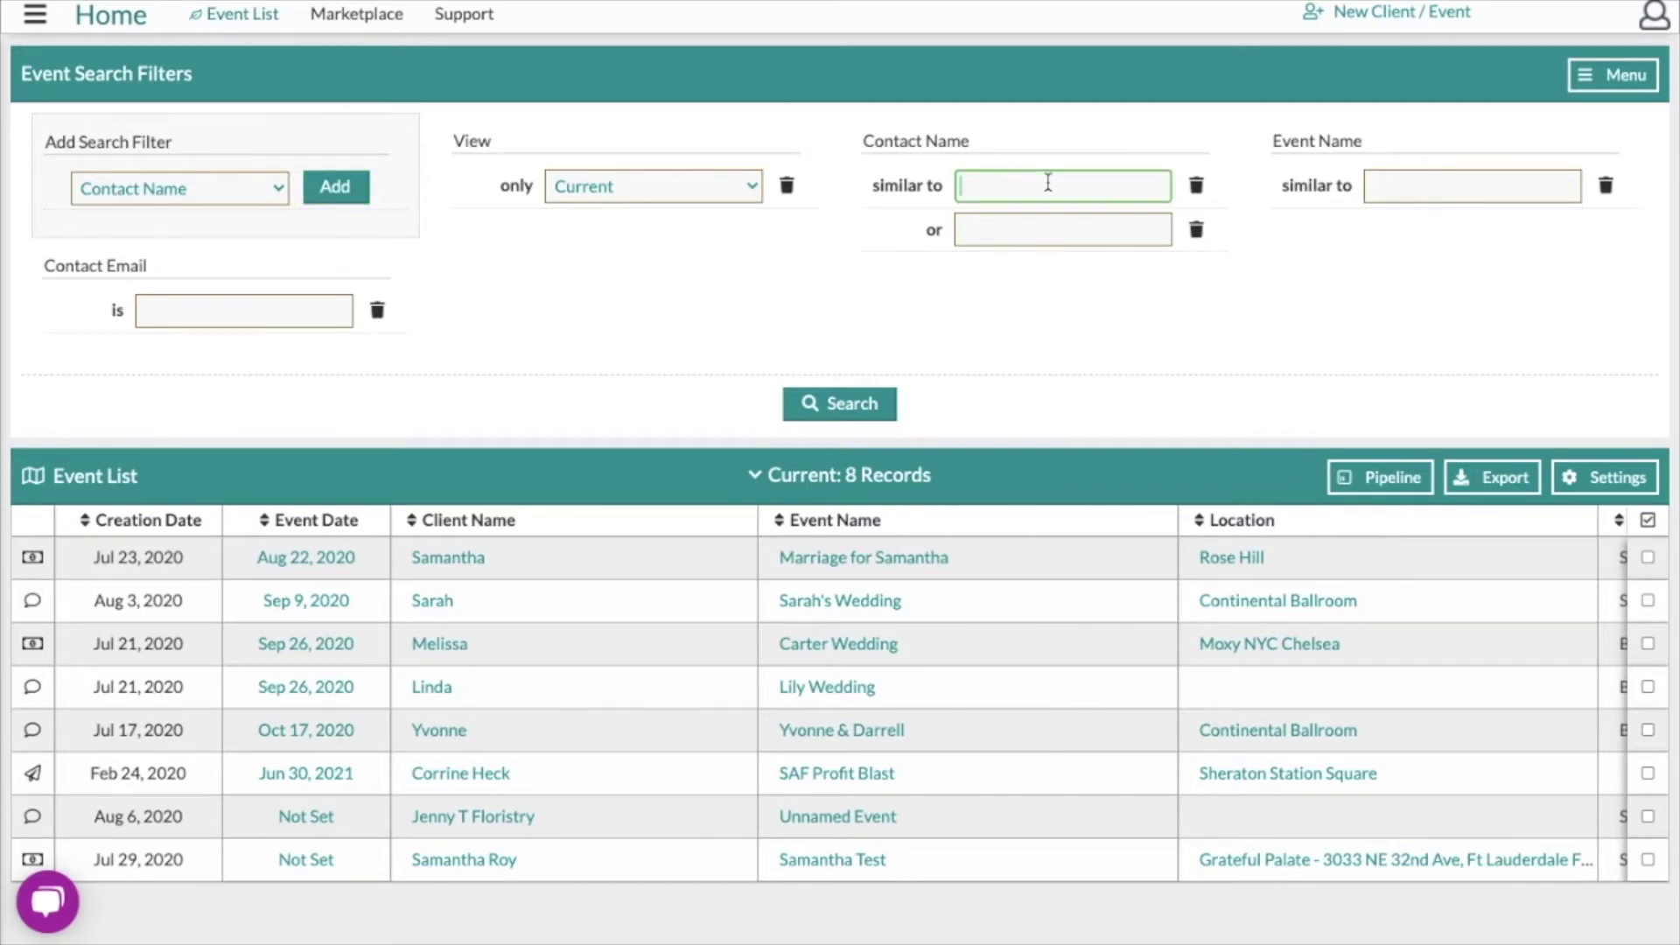
left_click(1030, 228)
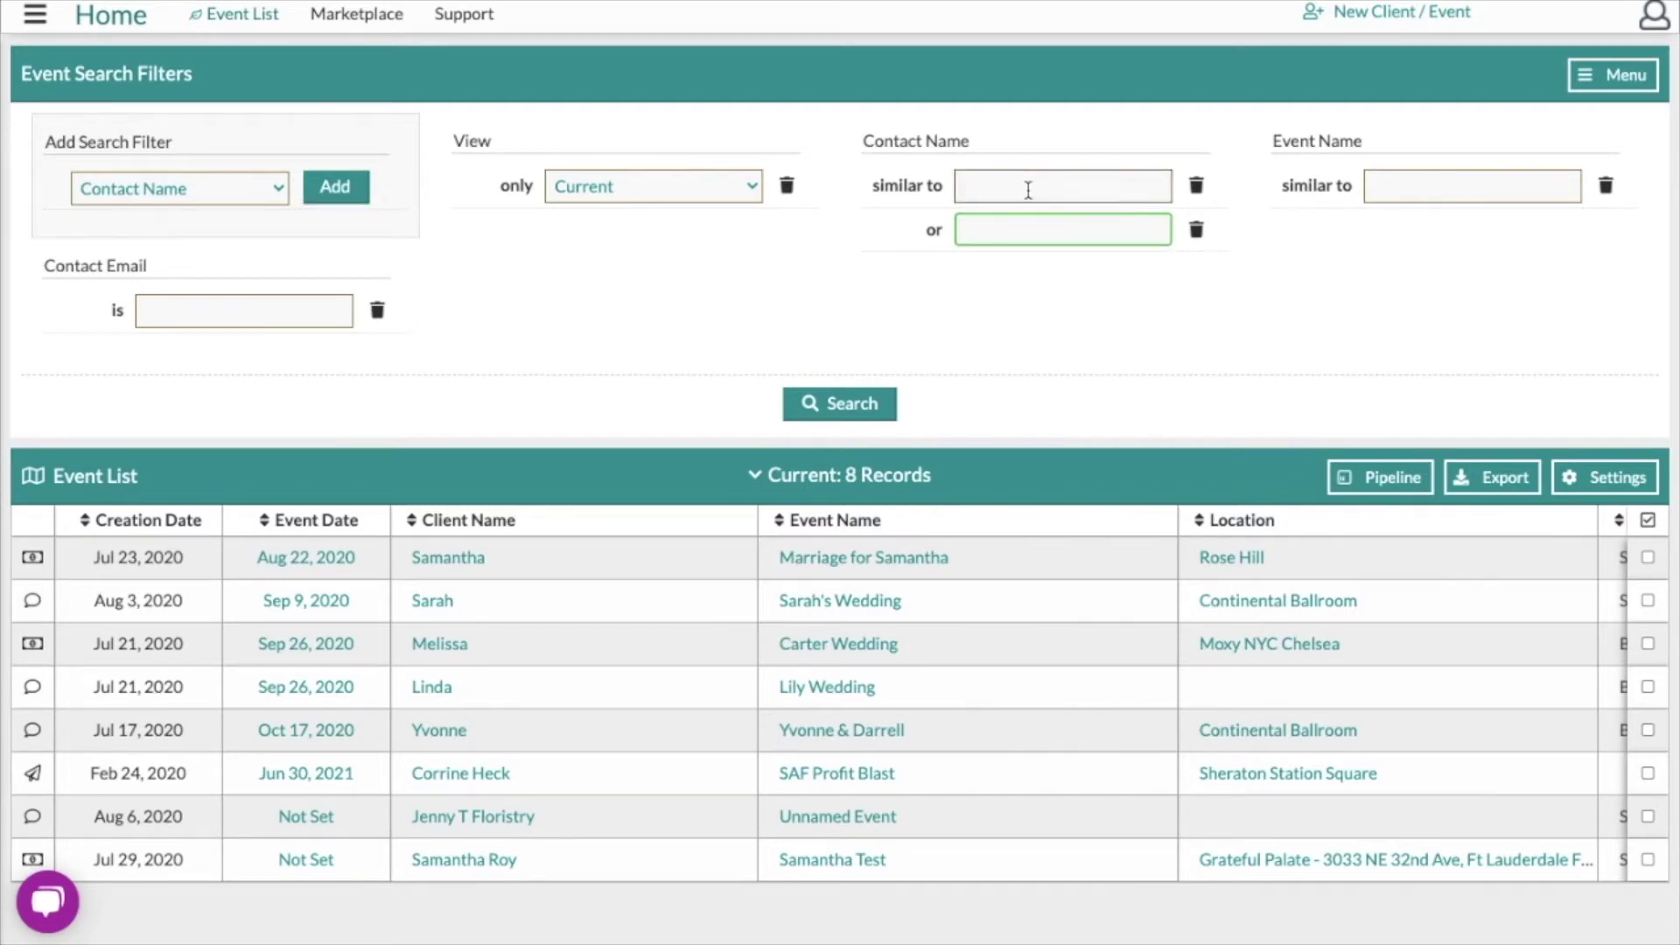
left_click(1028, 190)
type("Sa")
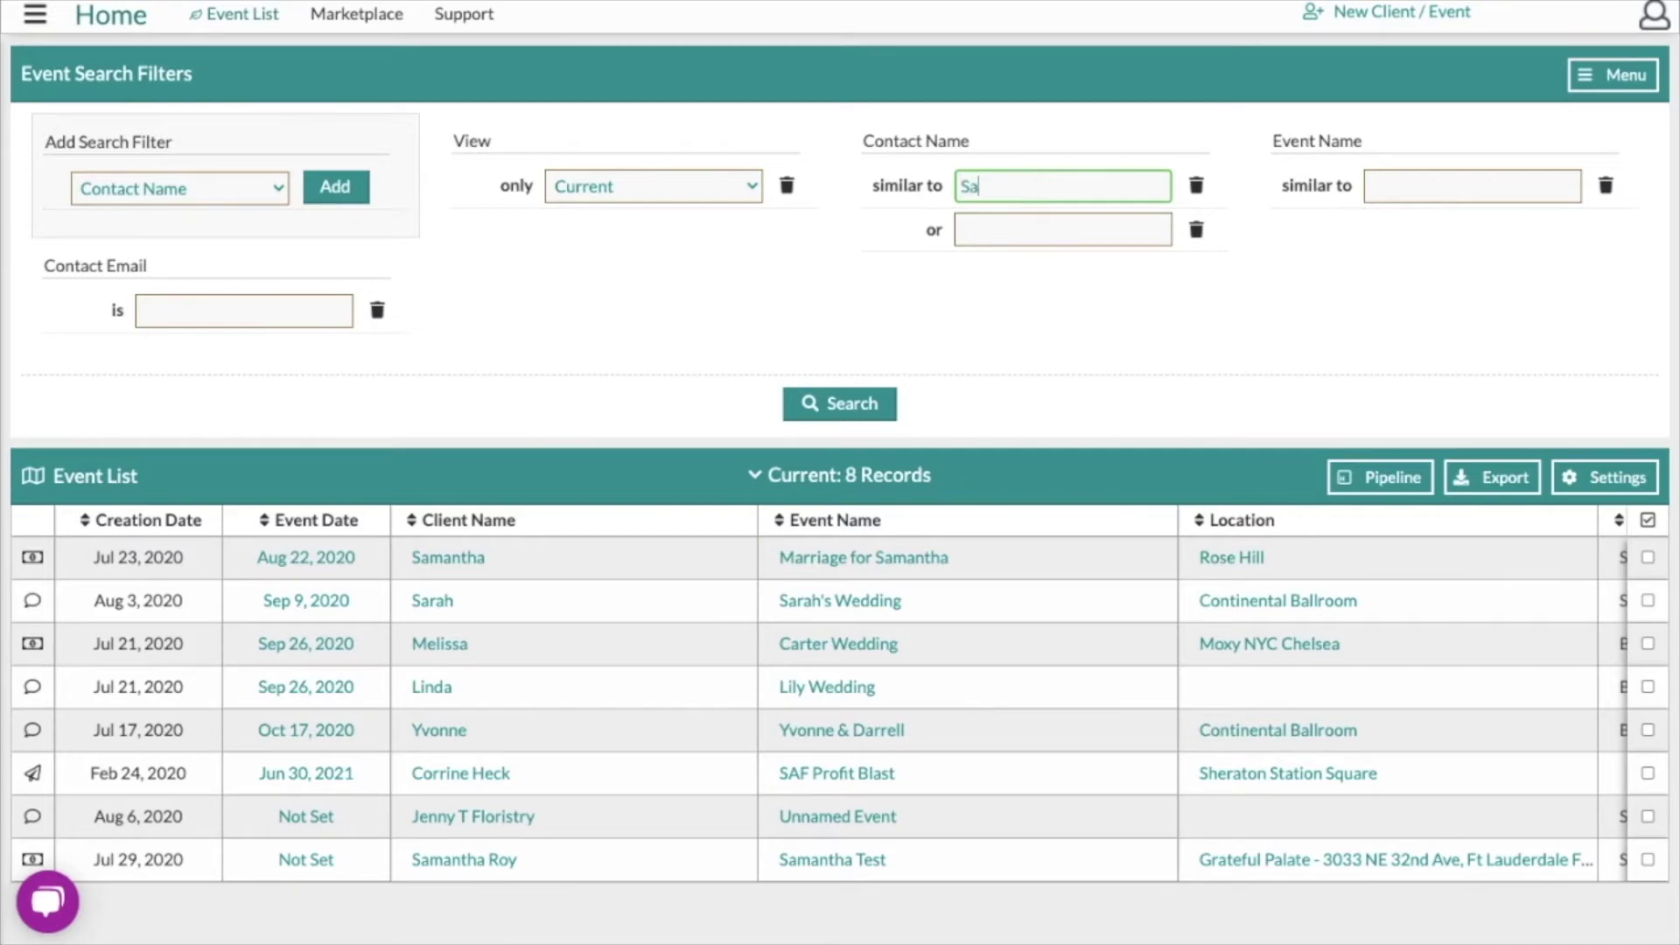
type("mantha")
left_click(974, 227)
type("Sarah")
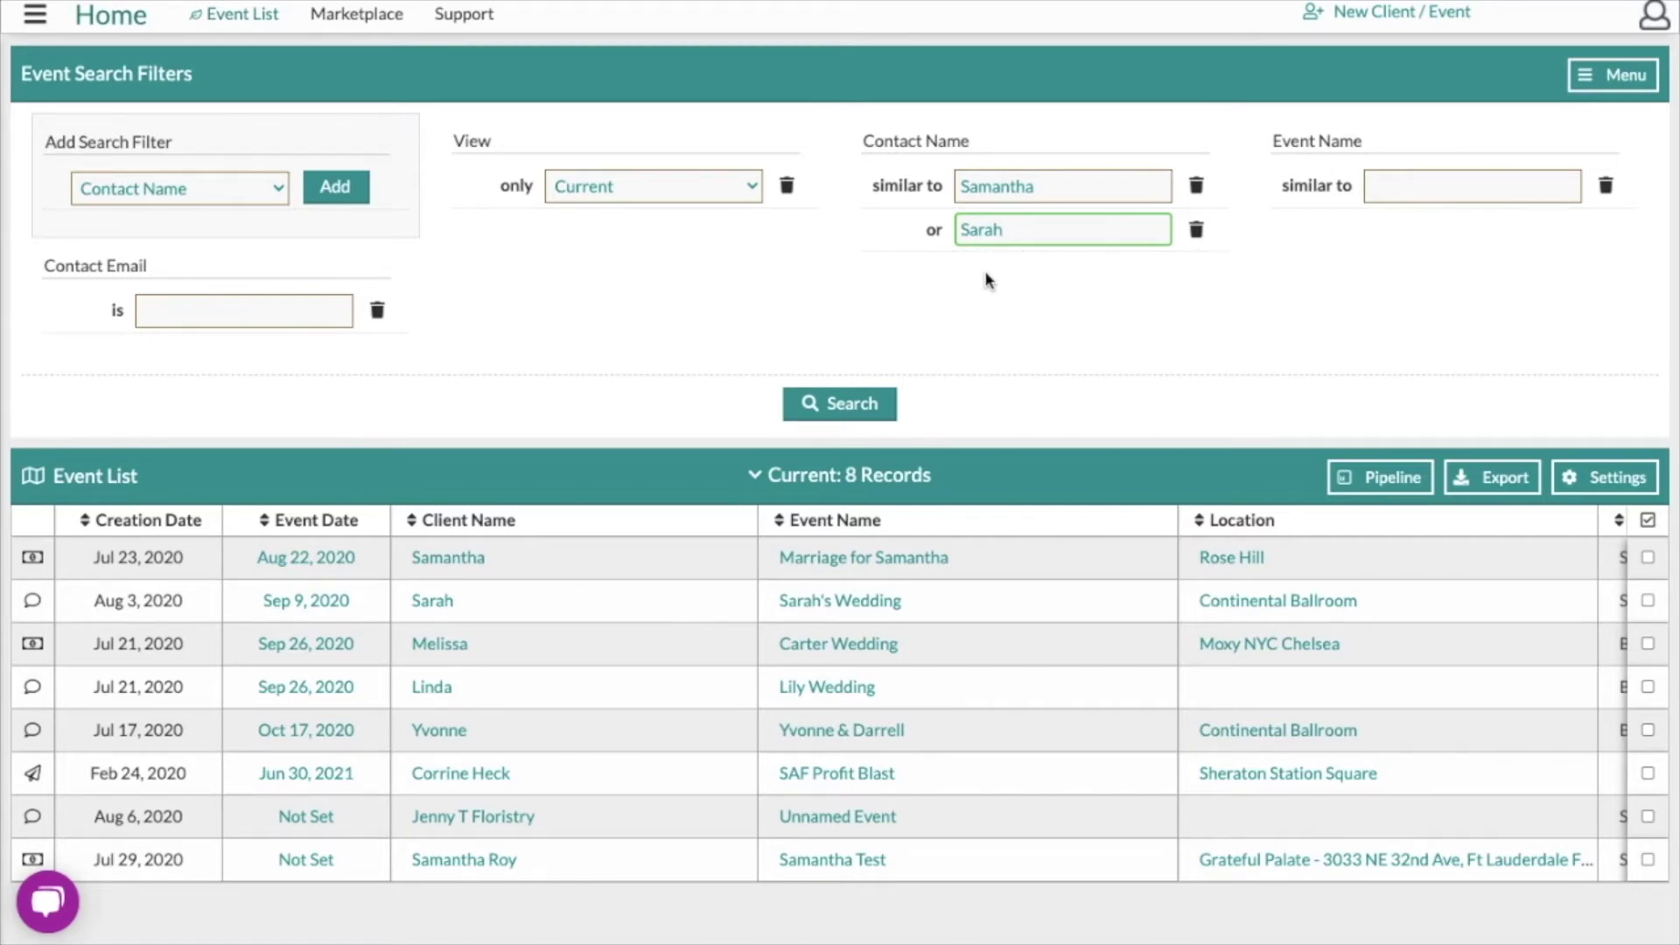
left_click(834, 409)
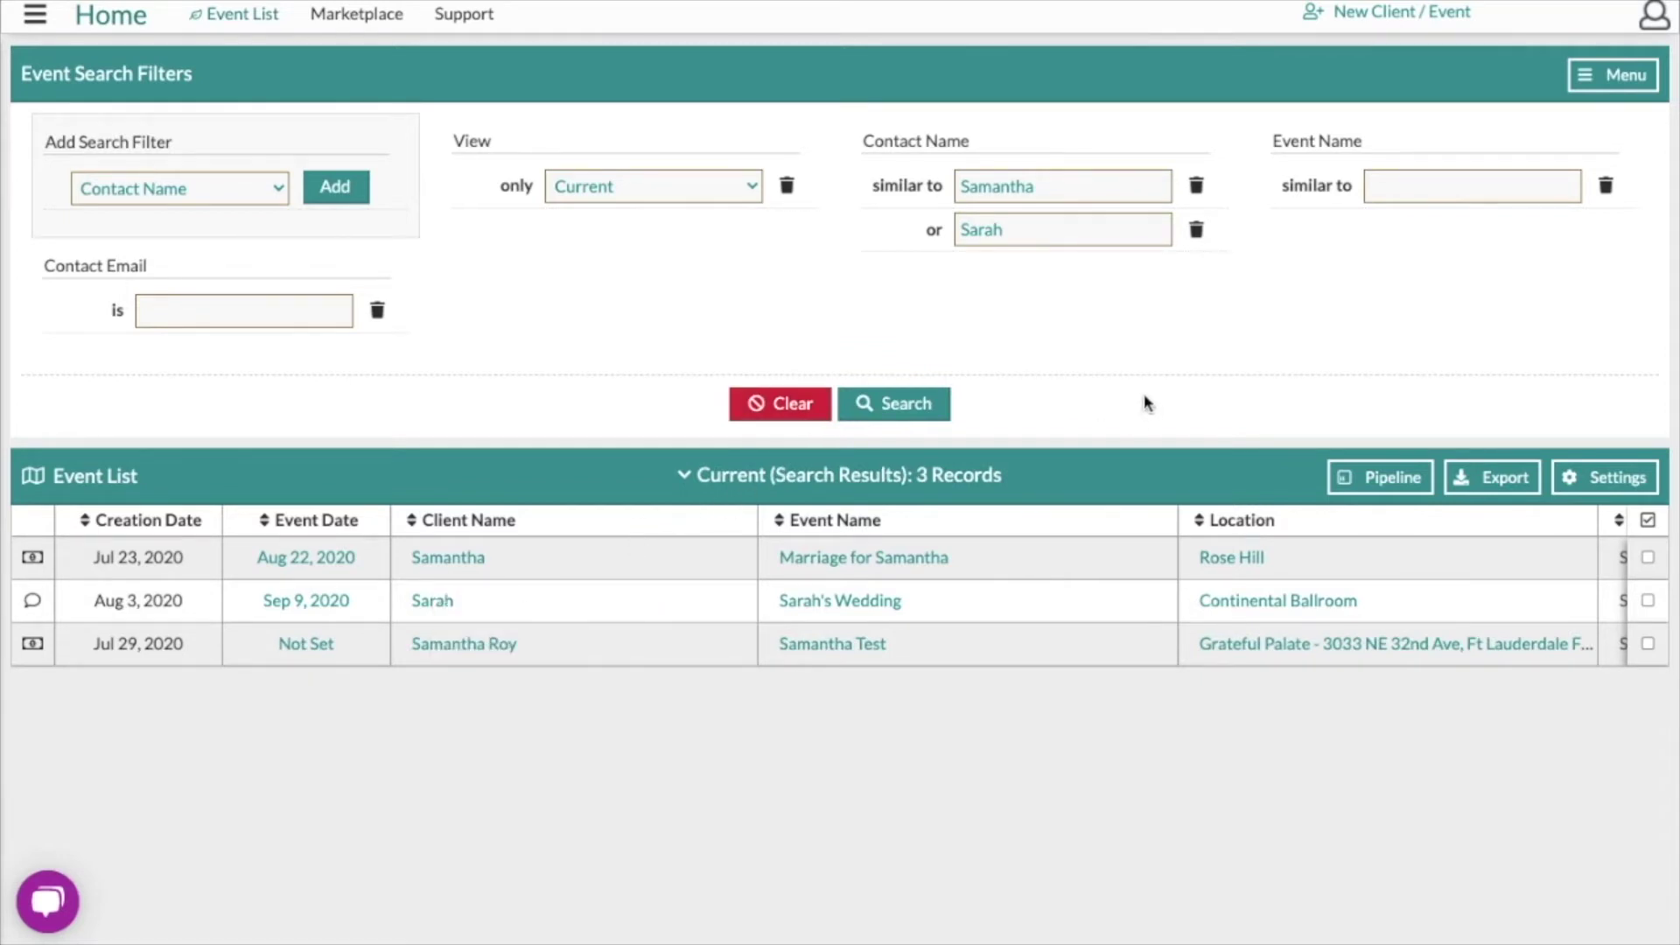
left_click(792, 407)
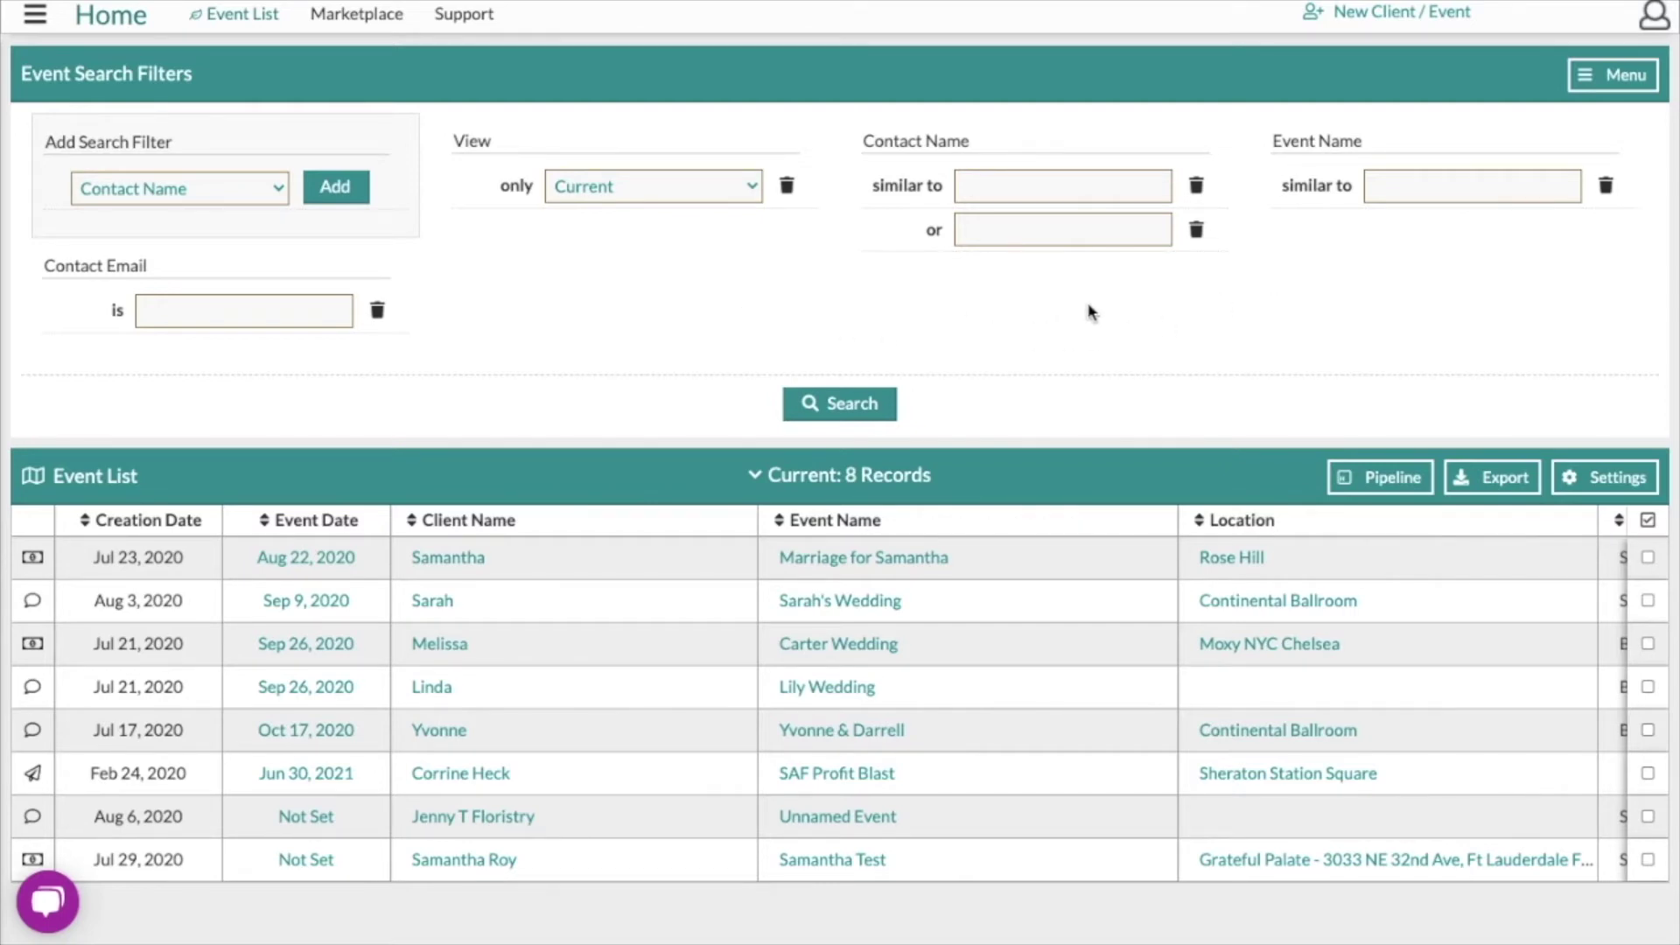
Step: Look over the Menu's save and load search options, then list the available filter types
left_click(1610, 87)
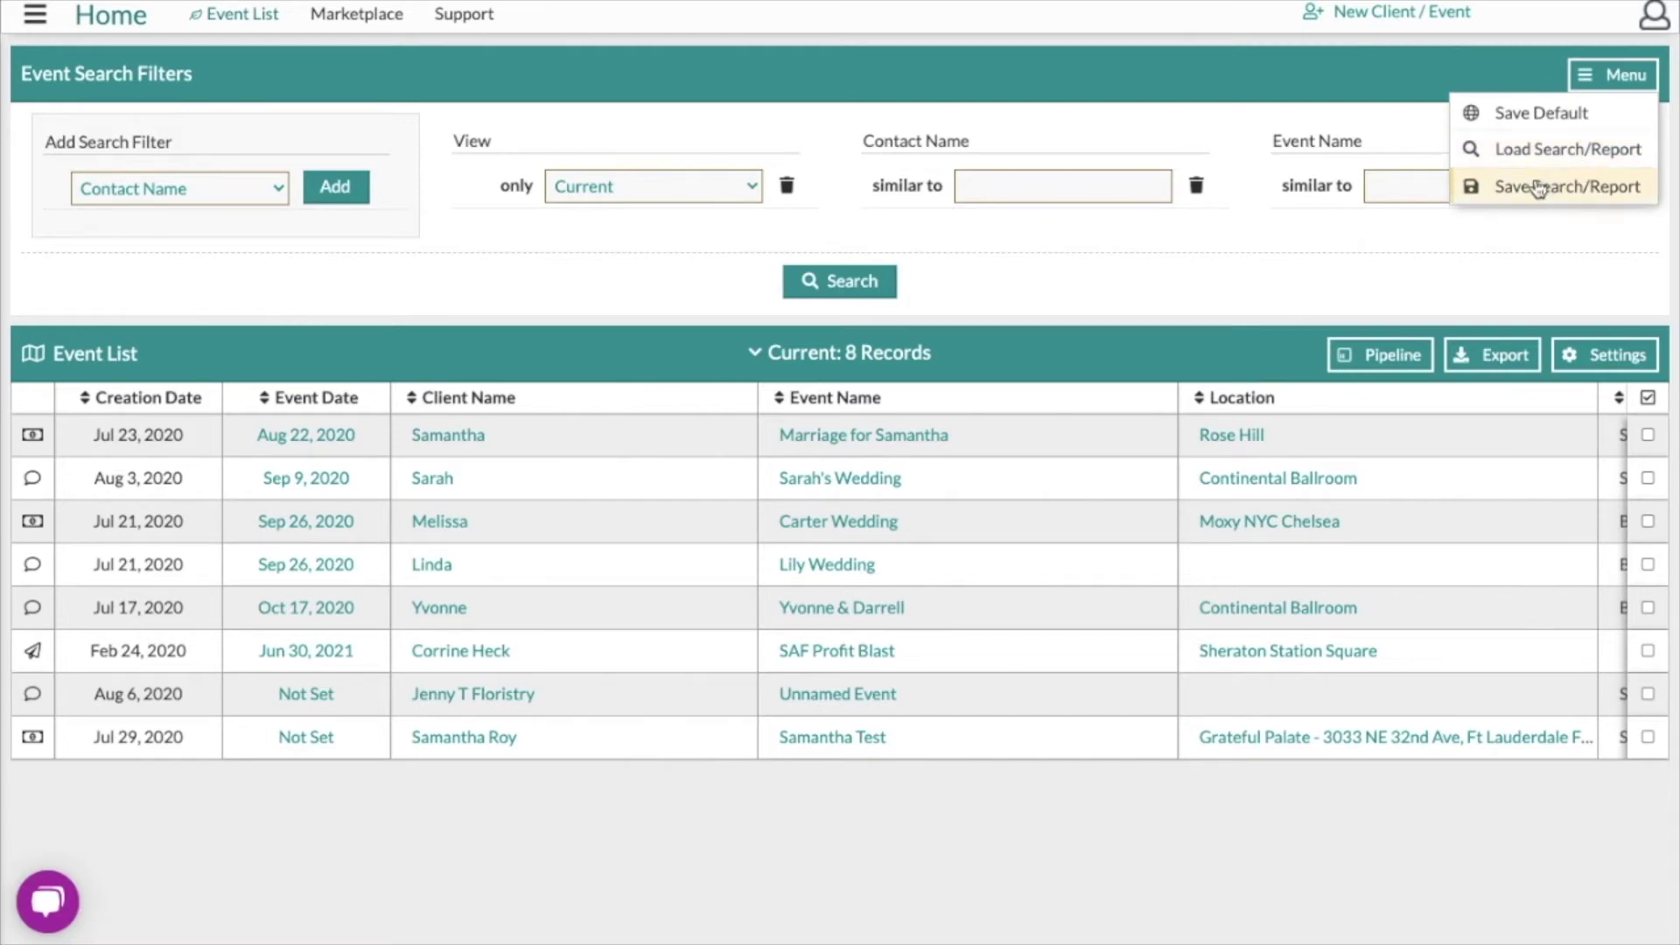
left_click(274, 199)
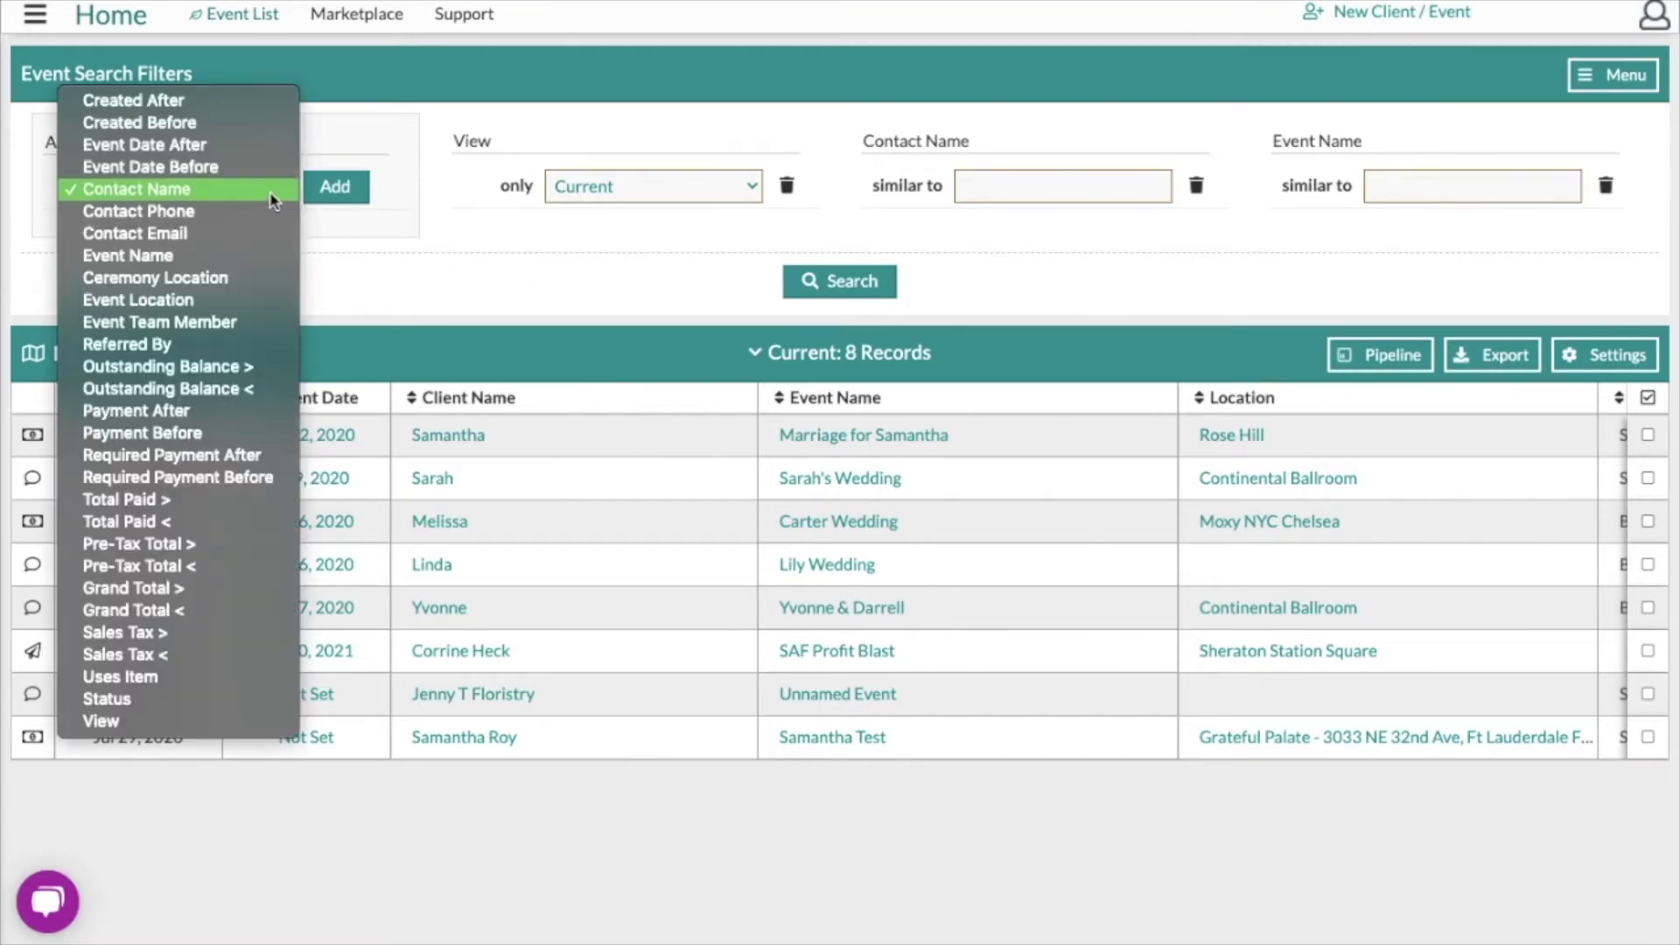
Step: Add Event Date after and before filters and search September 1–30, 2020
left_click(219, 145)
left_click(326, 187)
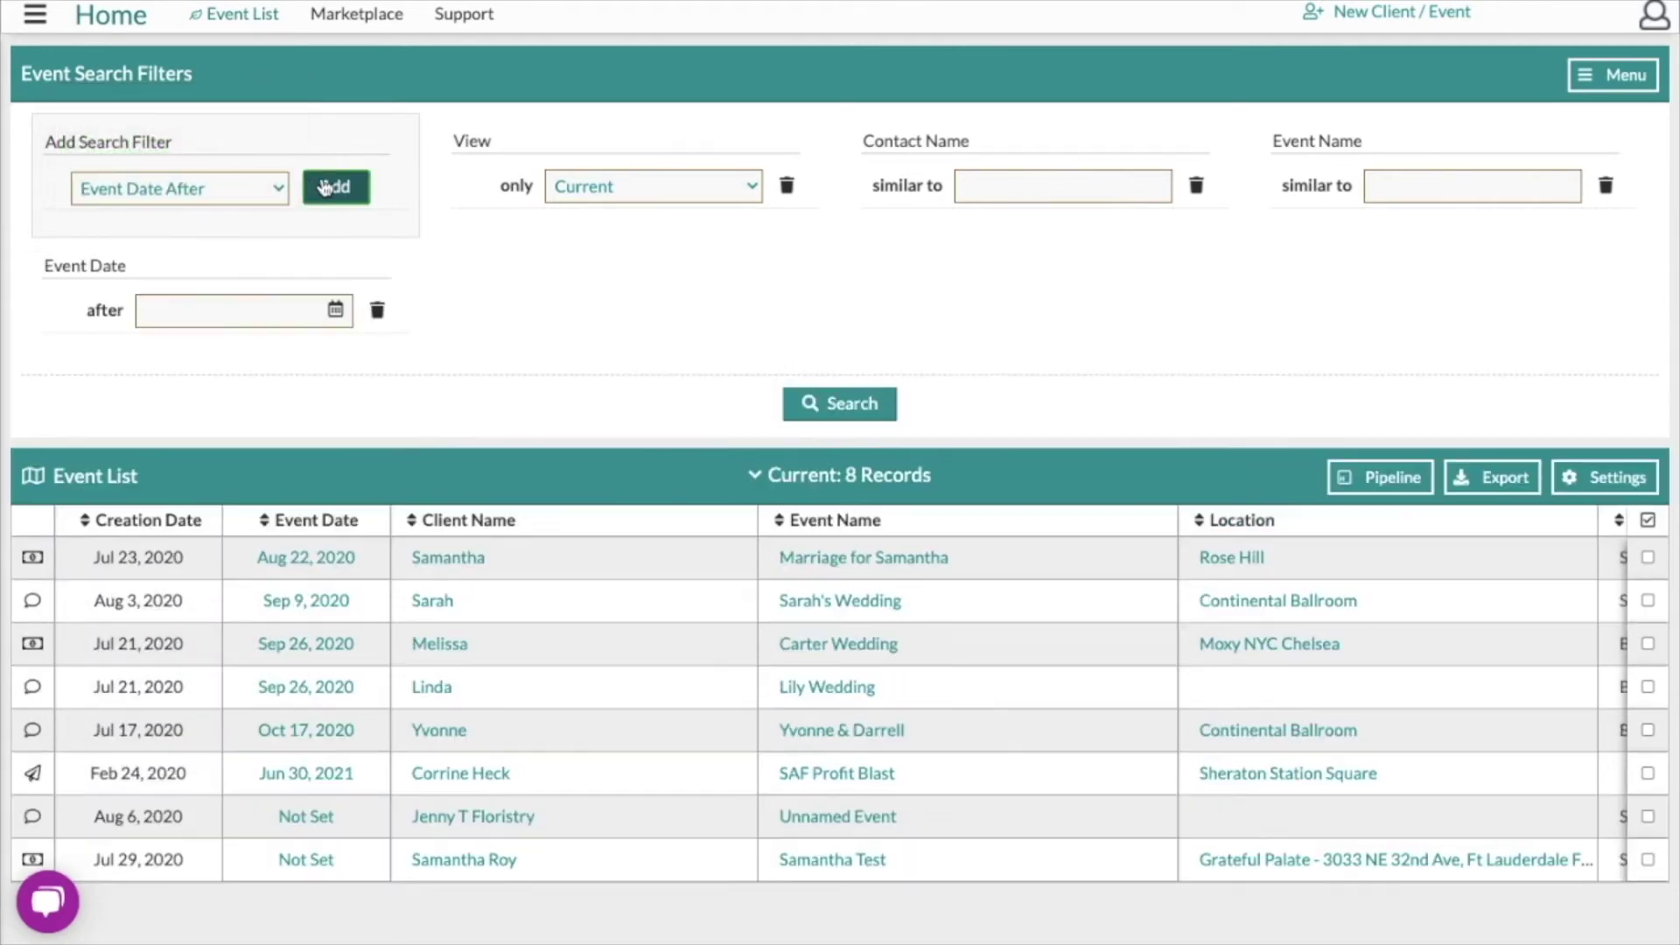
left_click(272, 188)
left_click(247, 213)
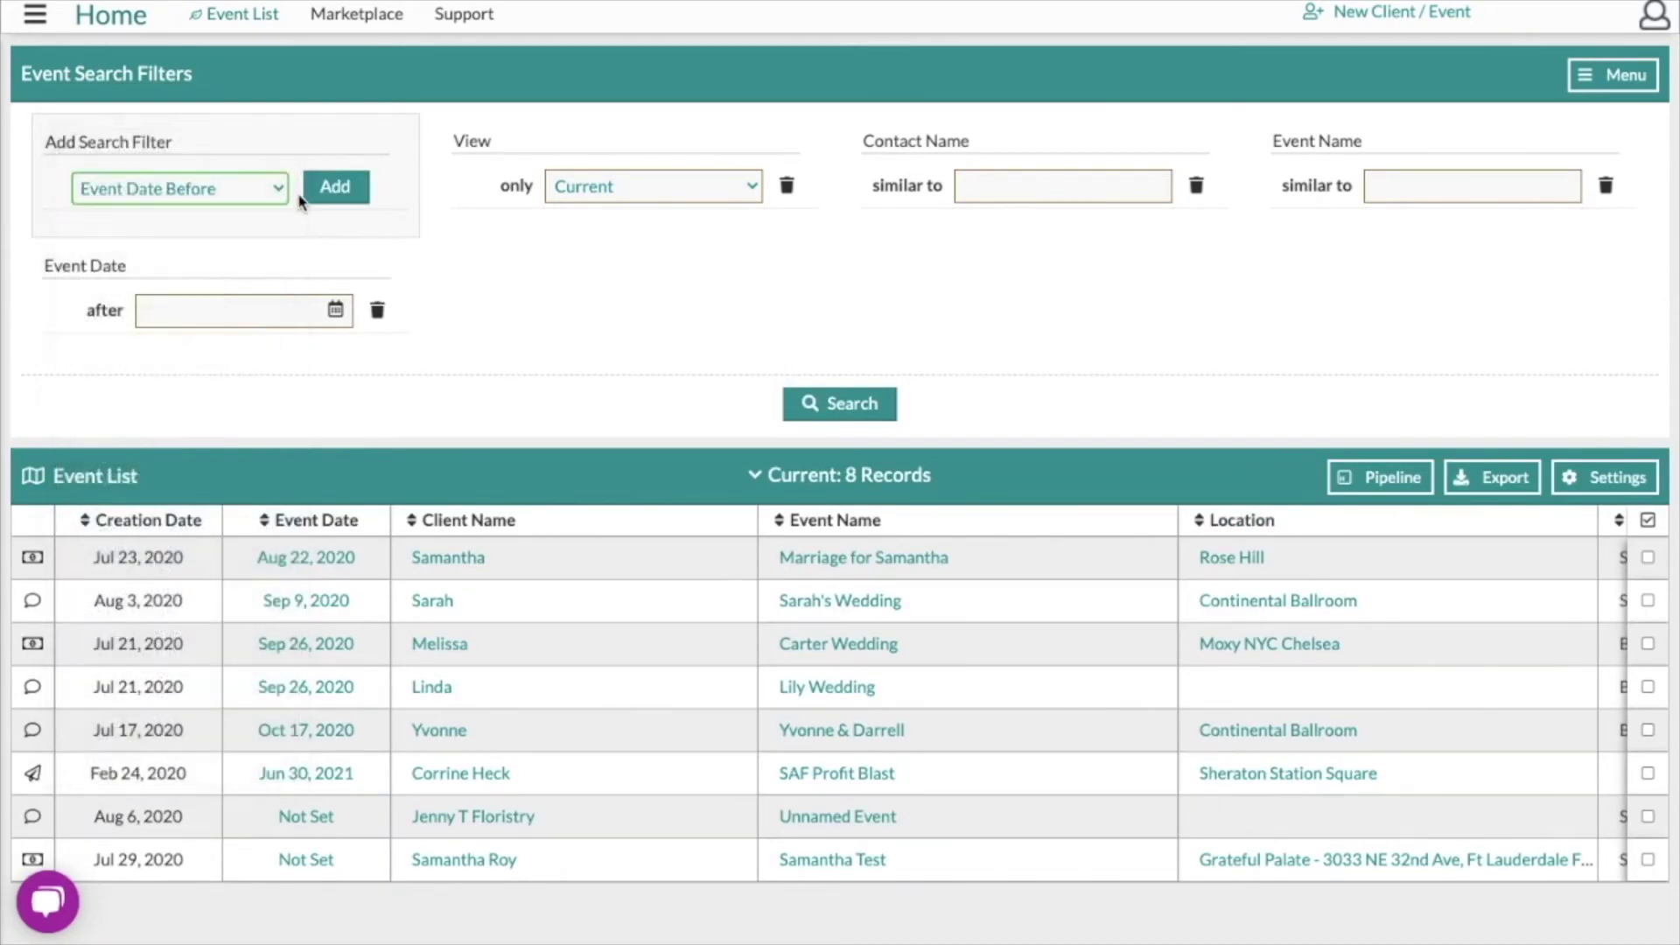
left_click(312, 199)
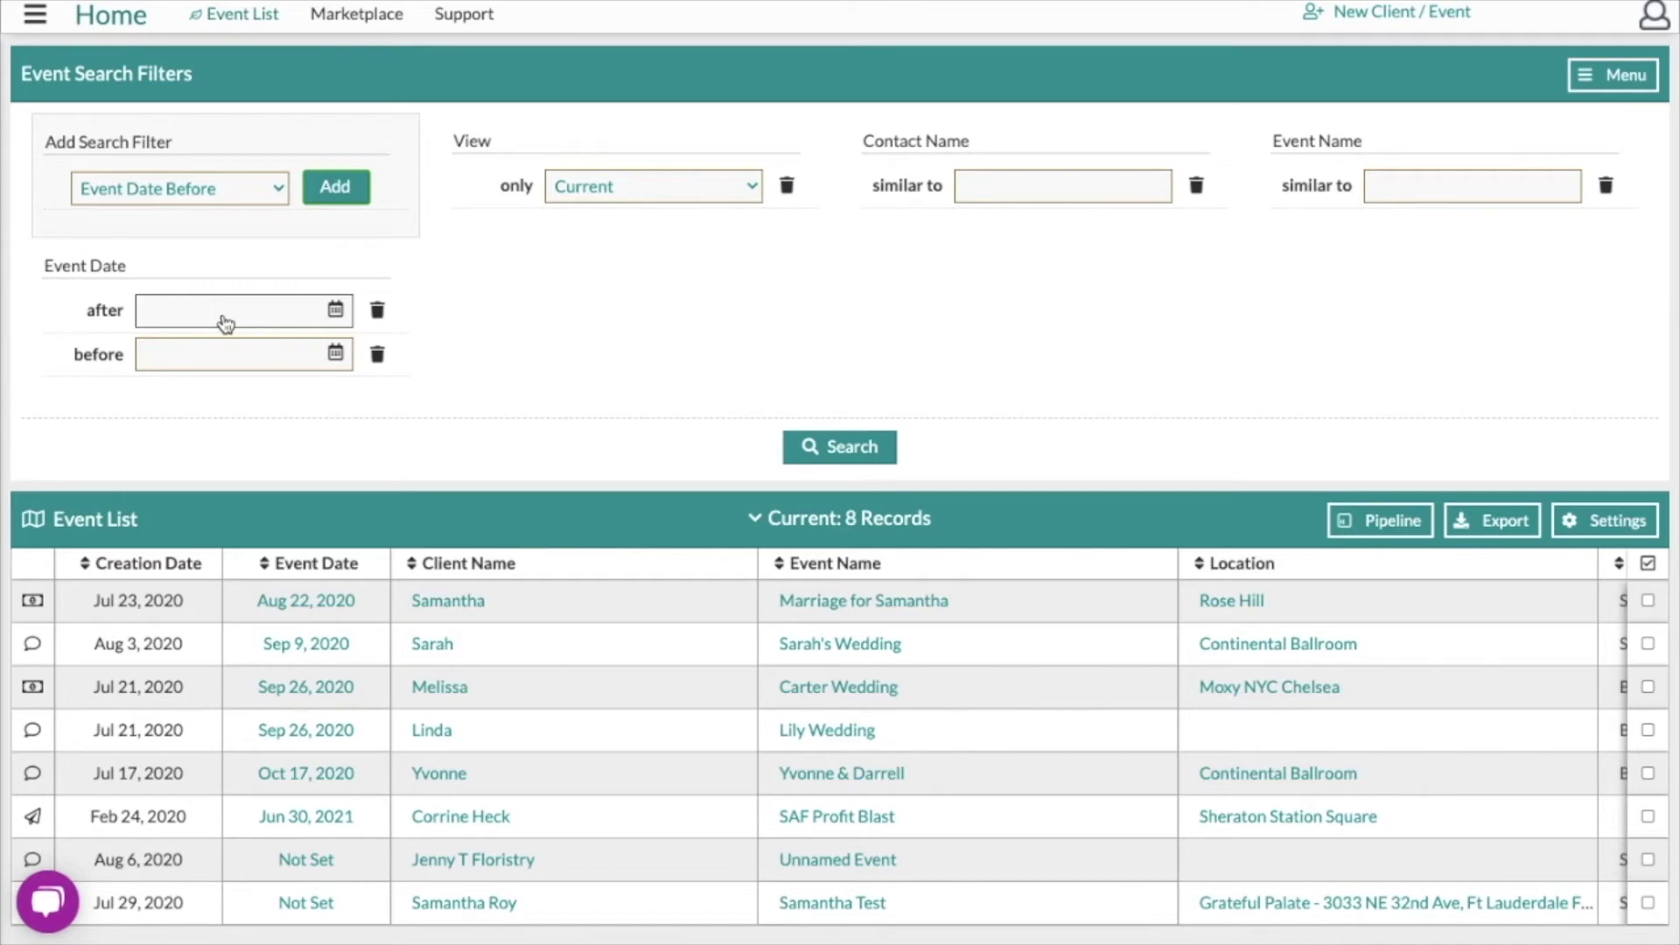
mouse_move(976, 640)
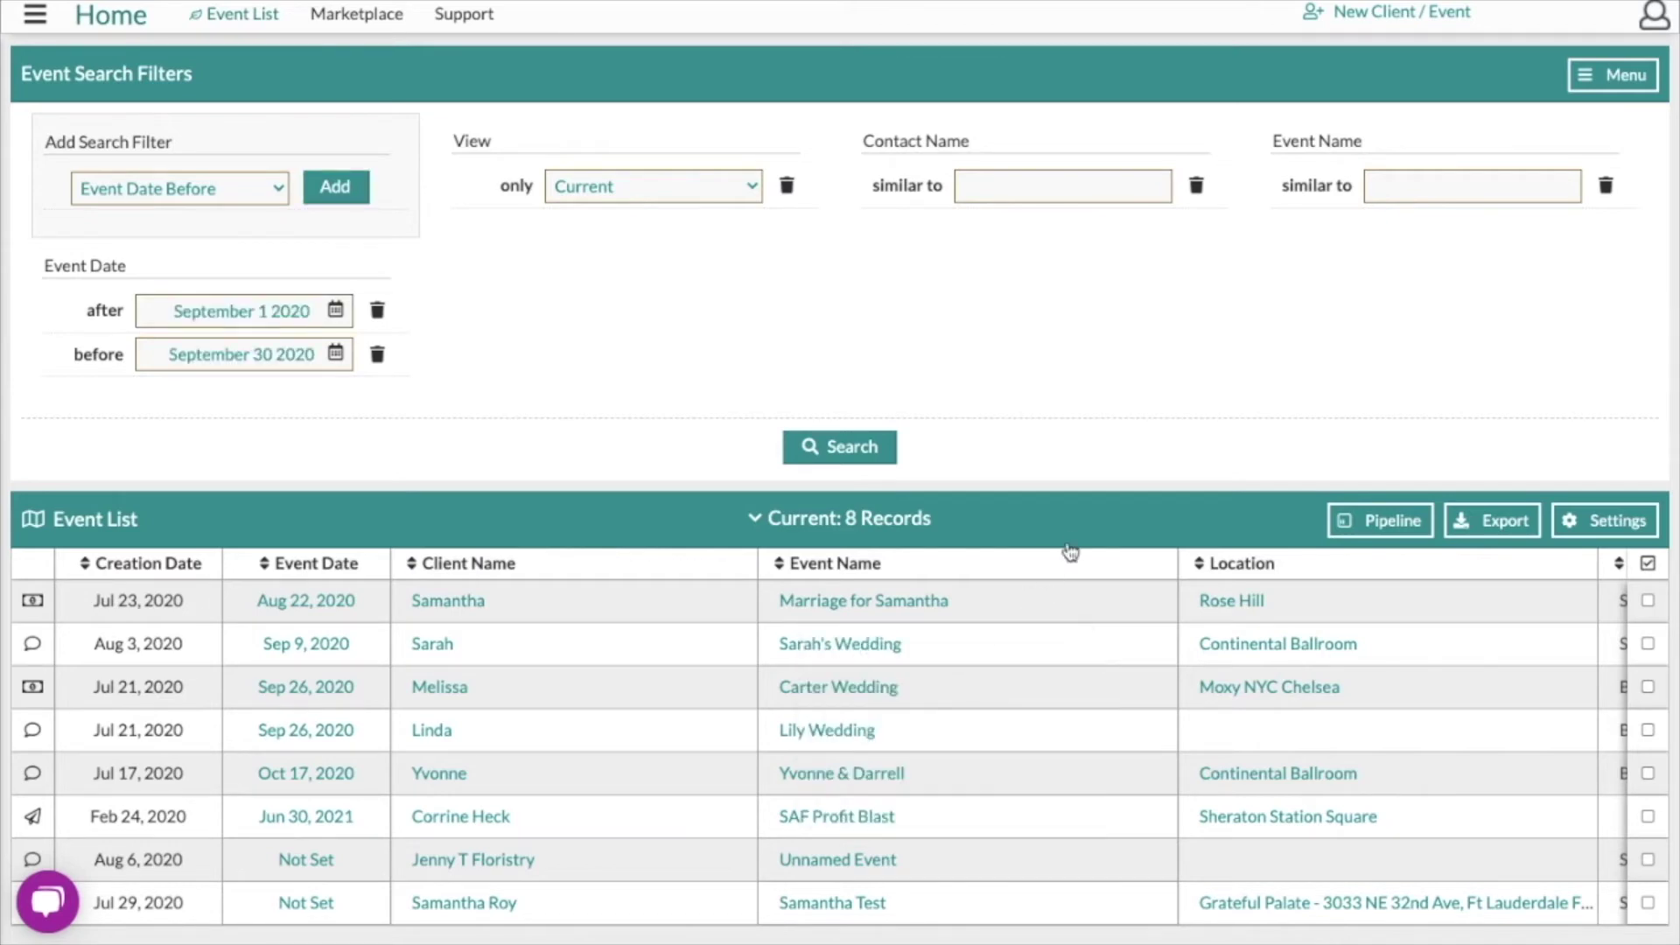
left_click(862, 448)
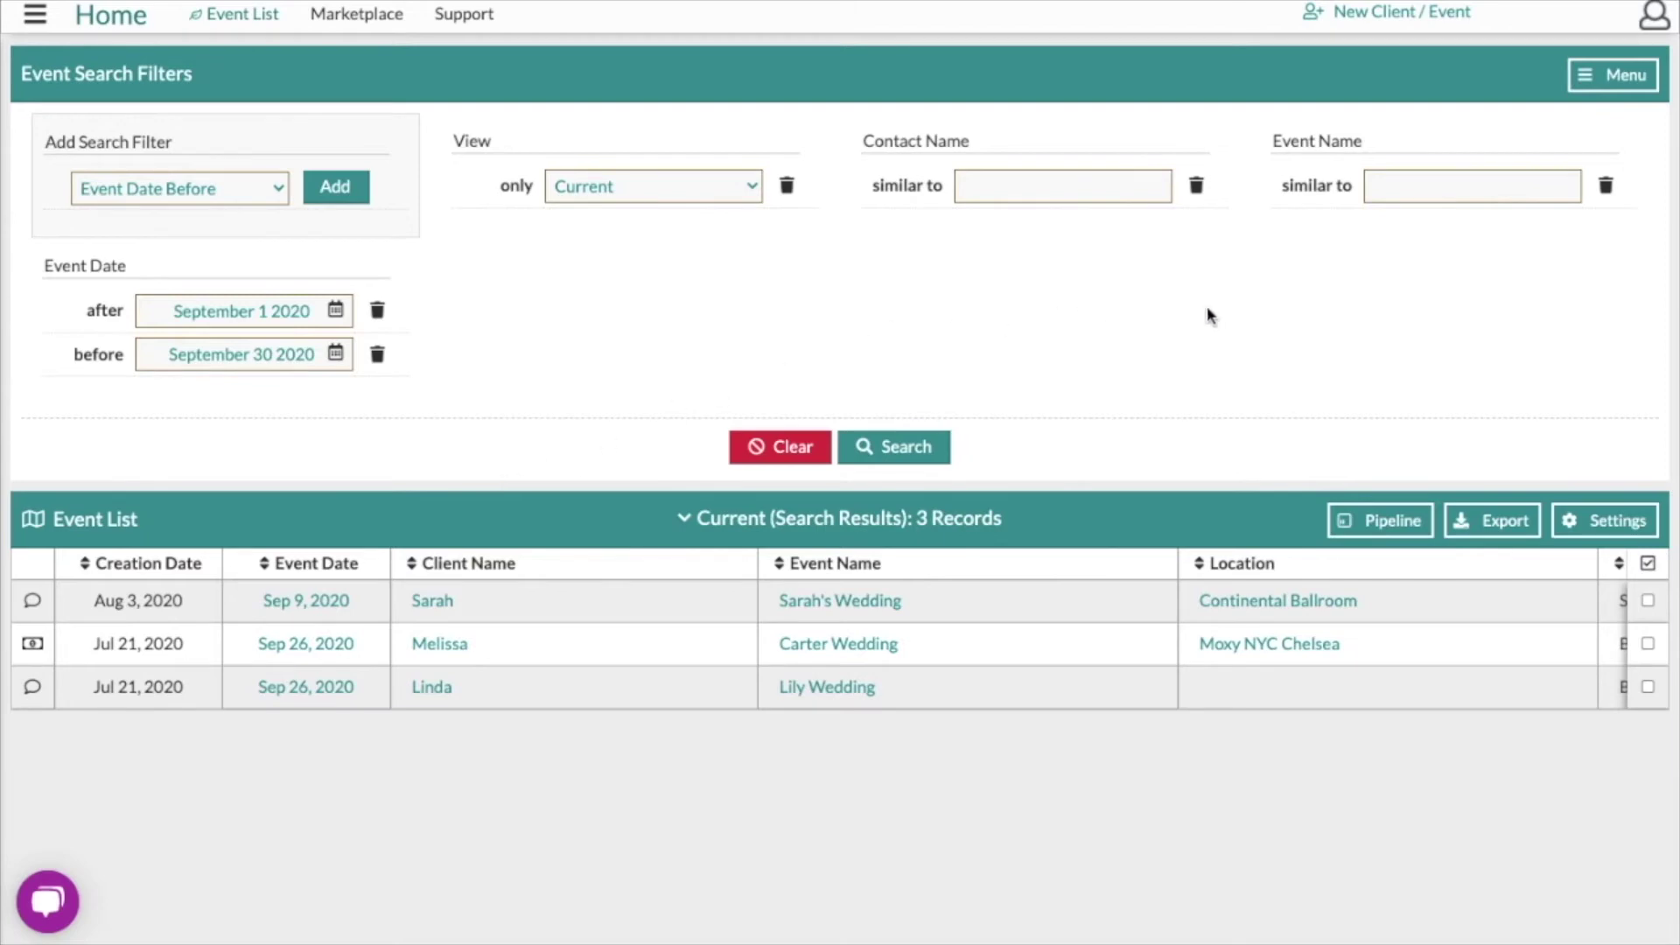
left_click(1439, 182)
Step: Save the current search as 'Events in a Month' with Share With Team ticked
left_click(1622, 79)
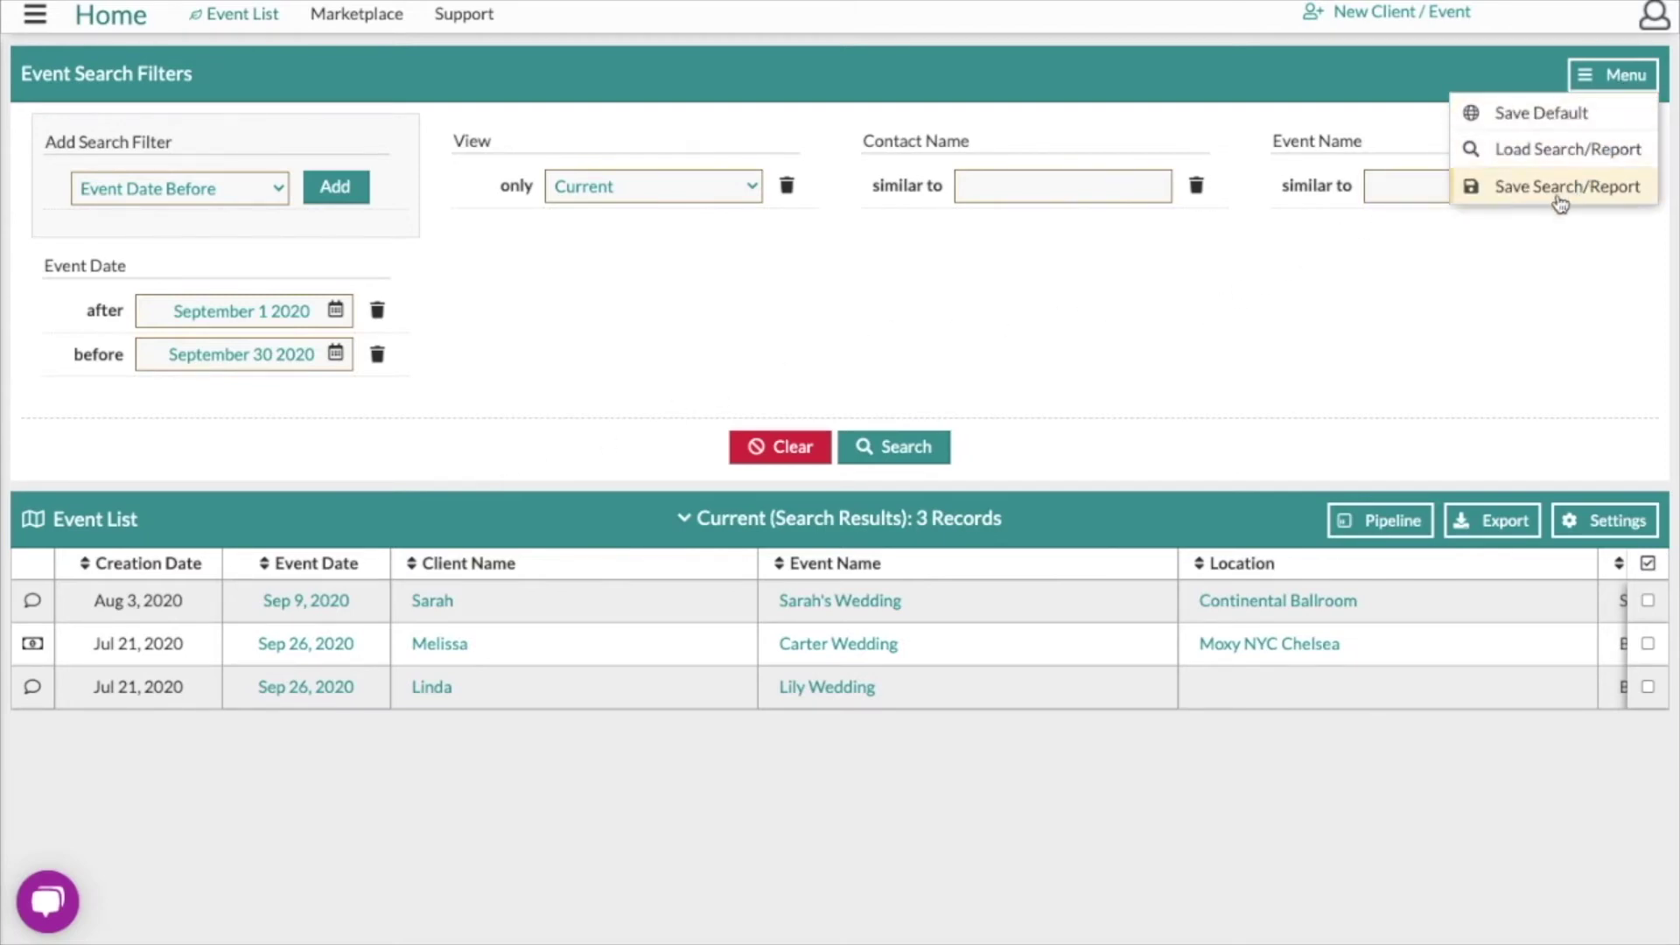
left_click(1557, 204)
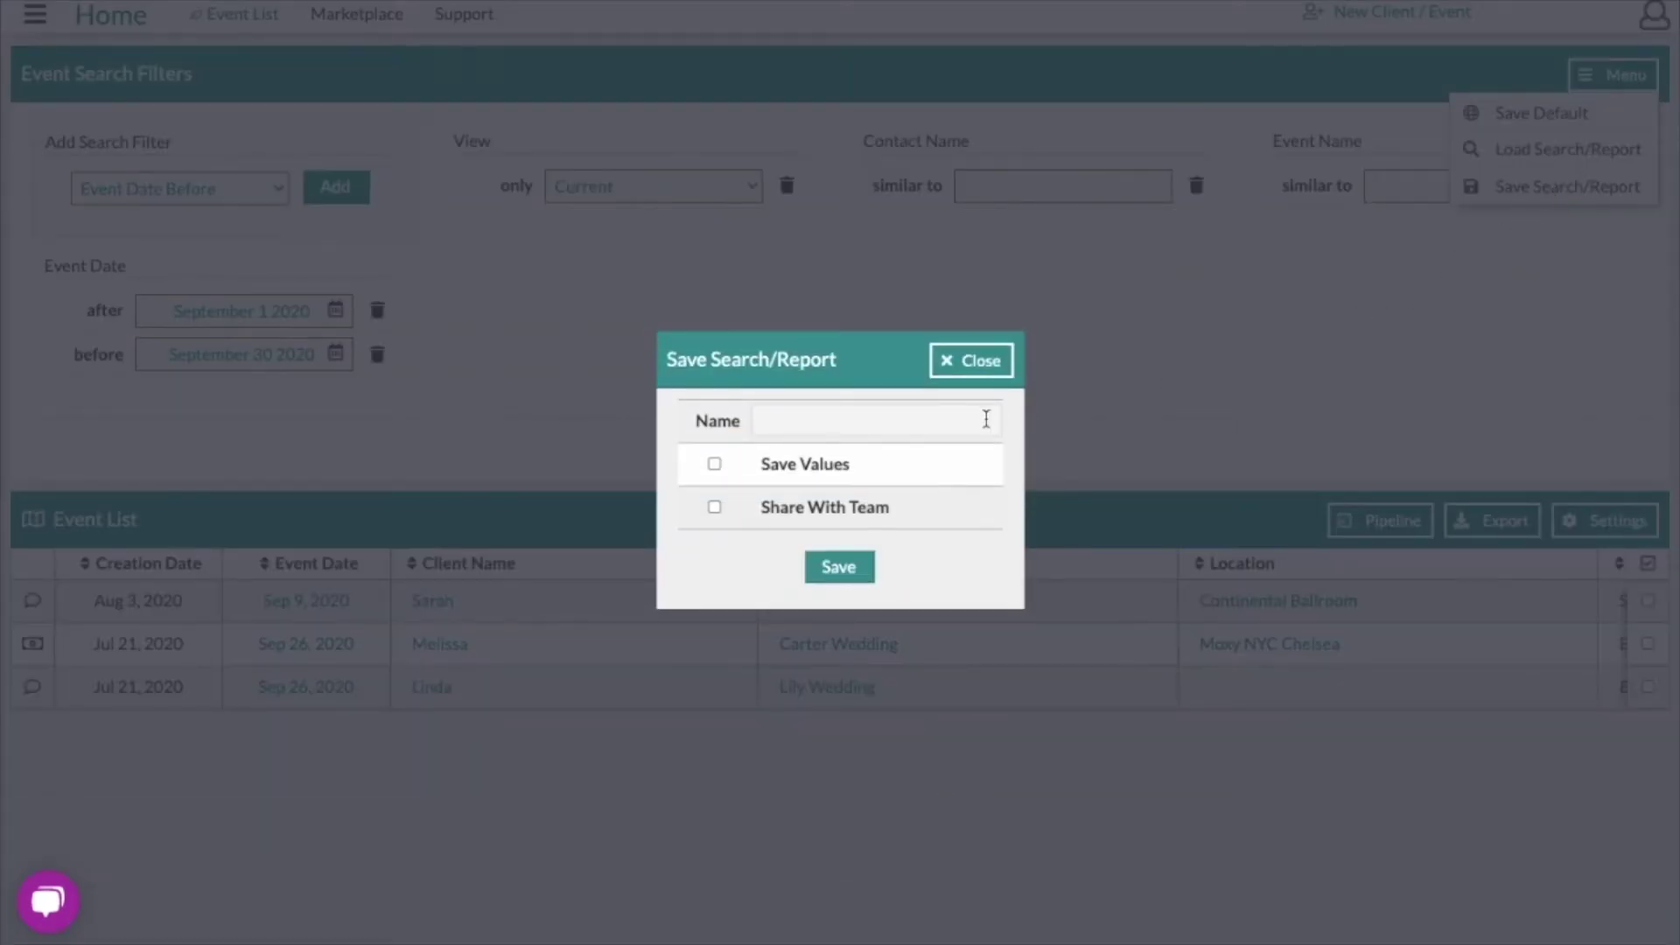
left_click(955, 420)
type("Events in a Month")
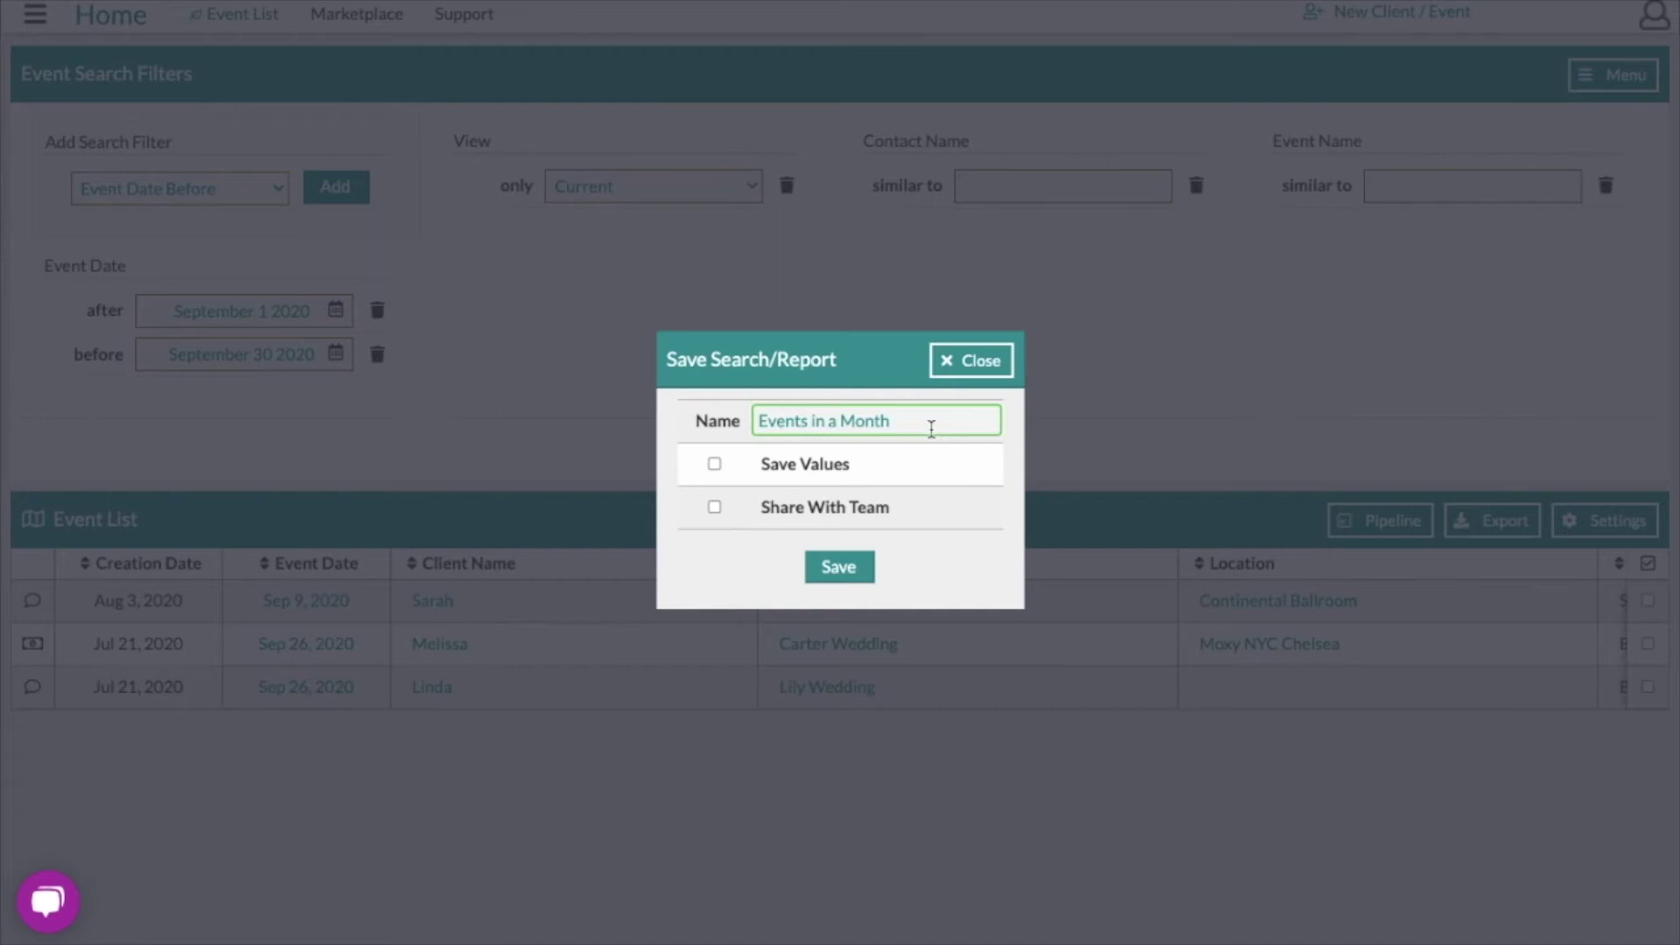
left_click(714, 508)
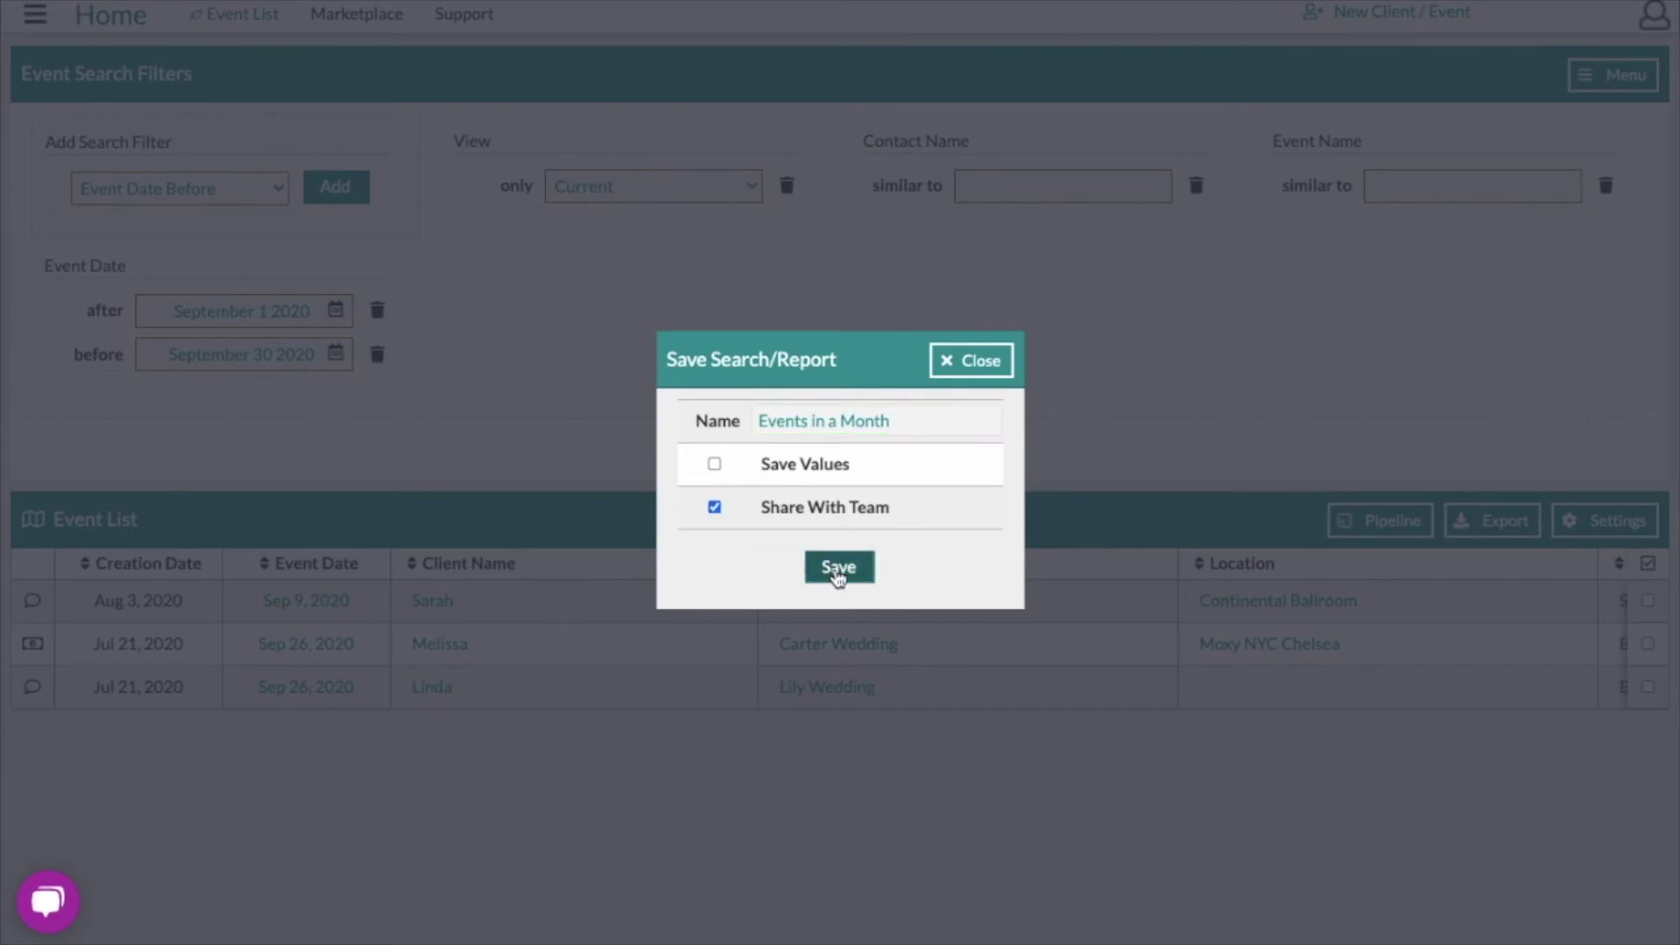
left_click(837, 570)
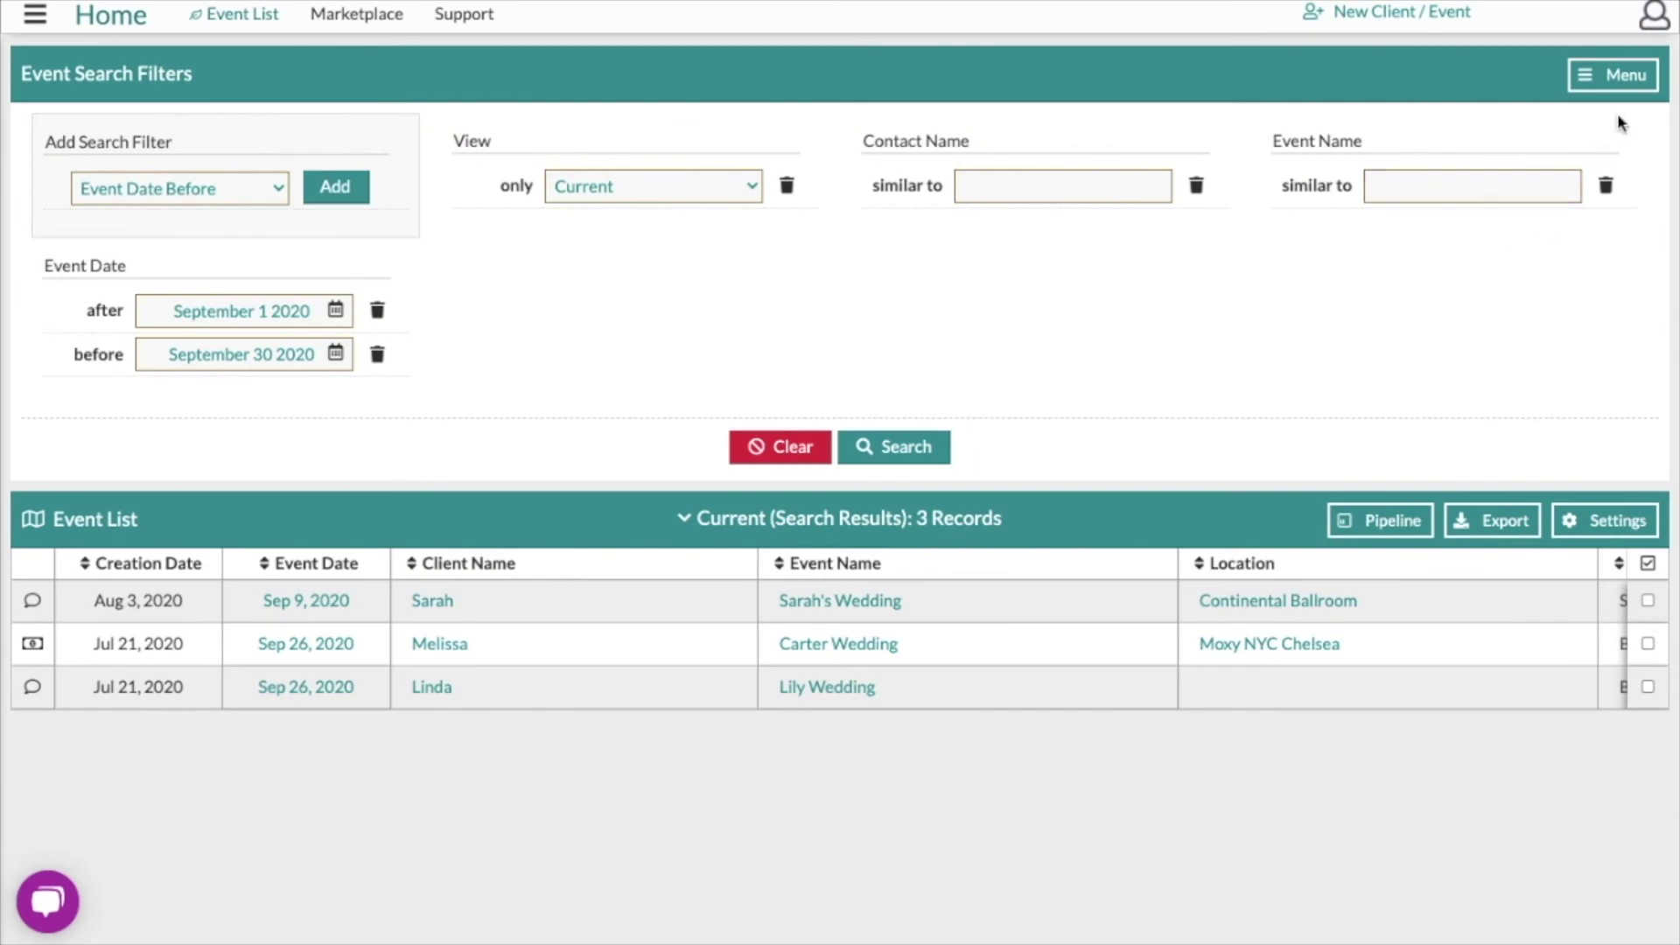
Step: Check the Load Search/Report templates for 'Events in a Month', then close the list
left_click(1626, 75)
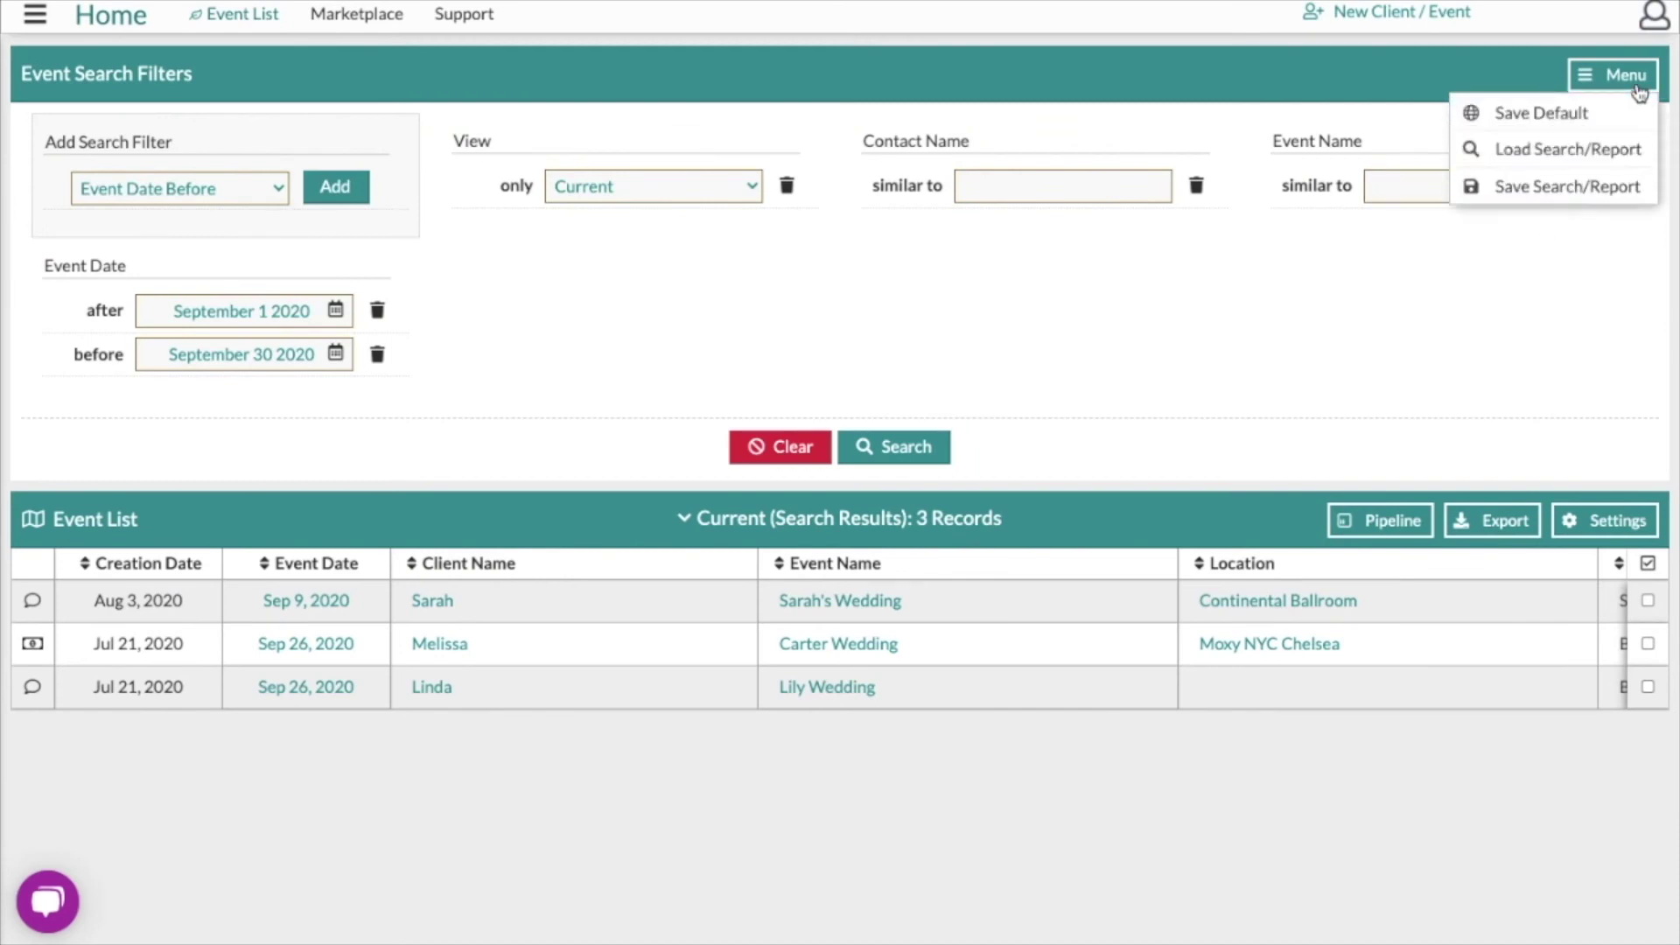
left_click(1614, 154)
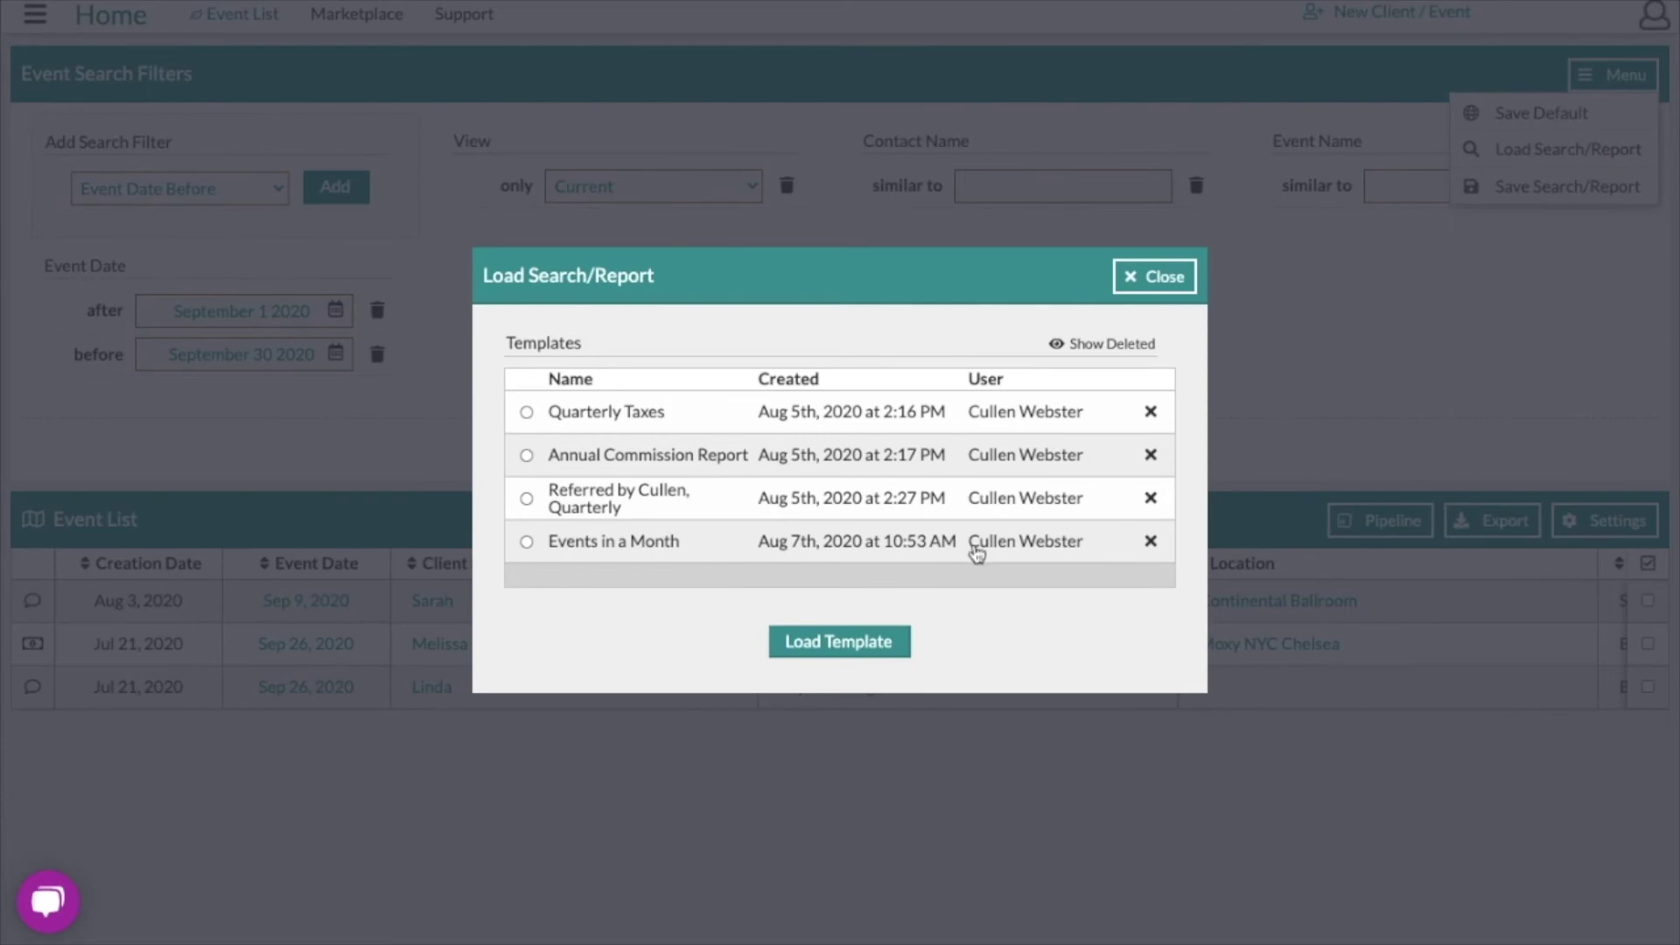
left_click(1153, 276)
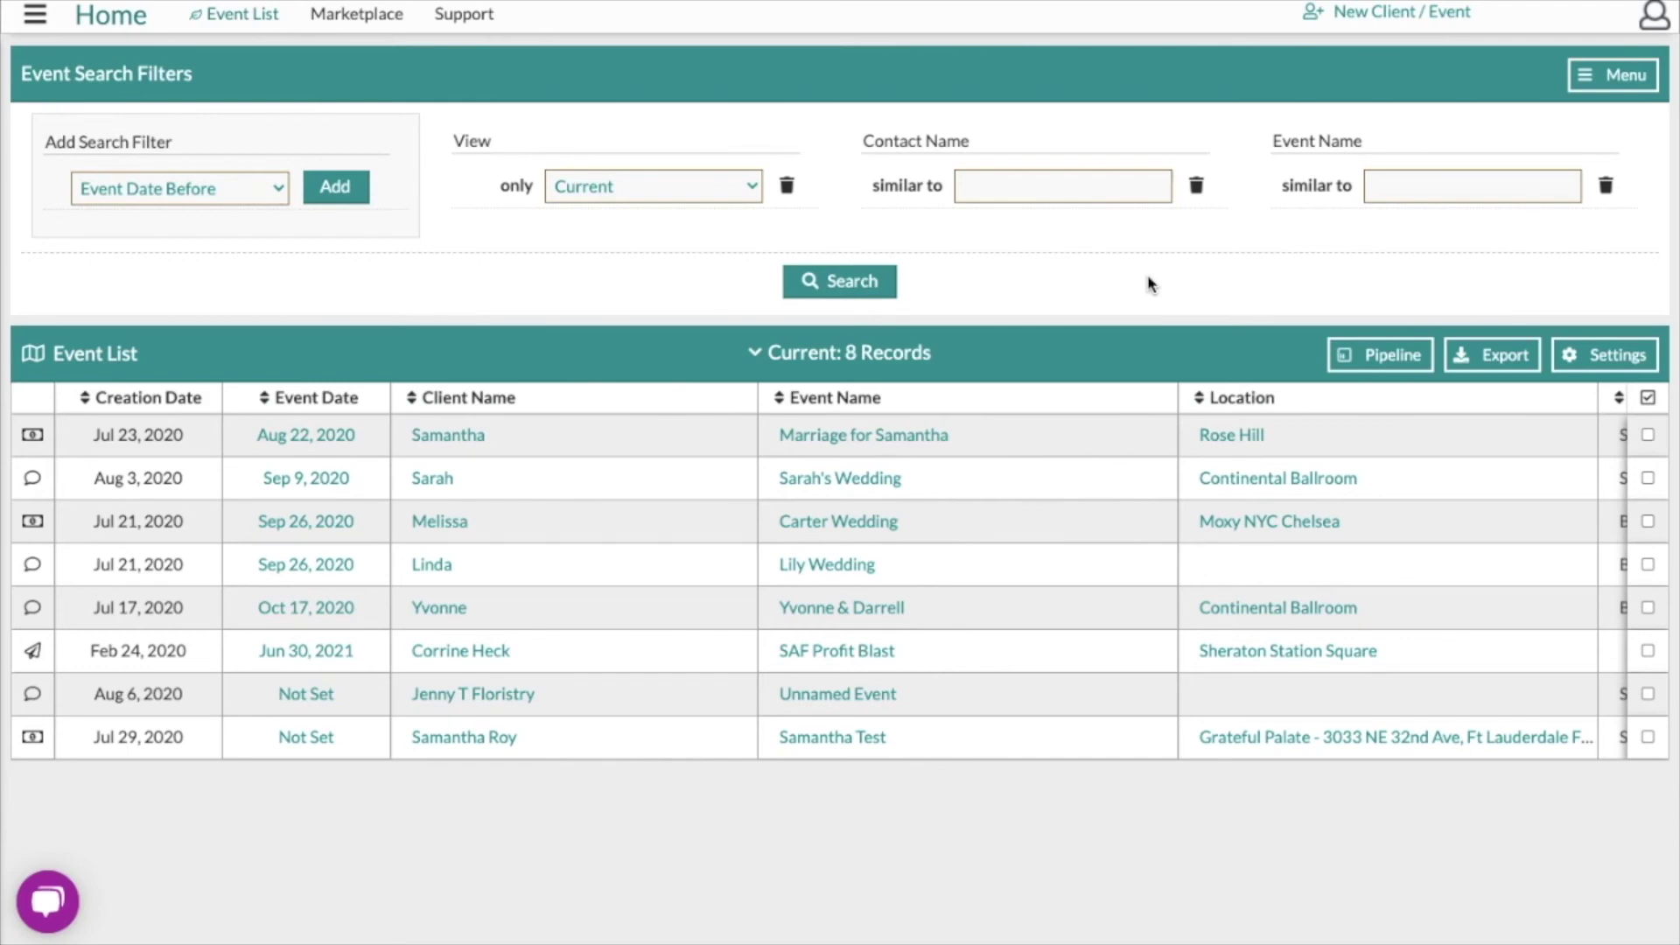
left_click(273, 189)
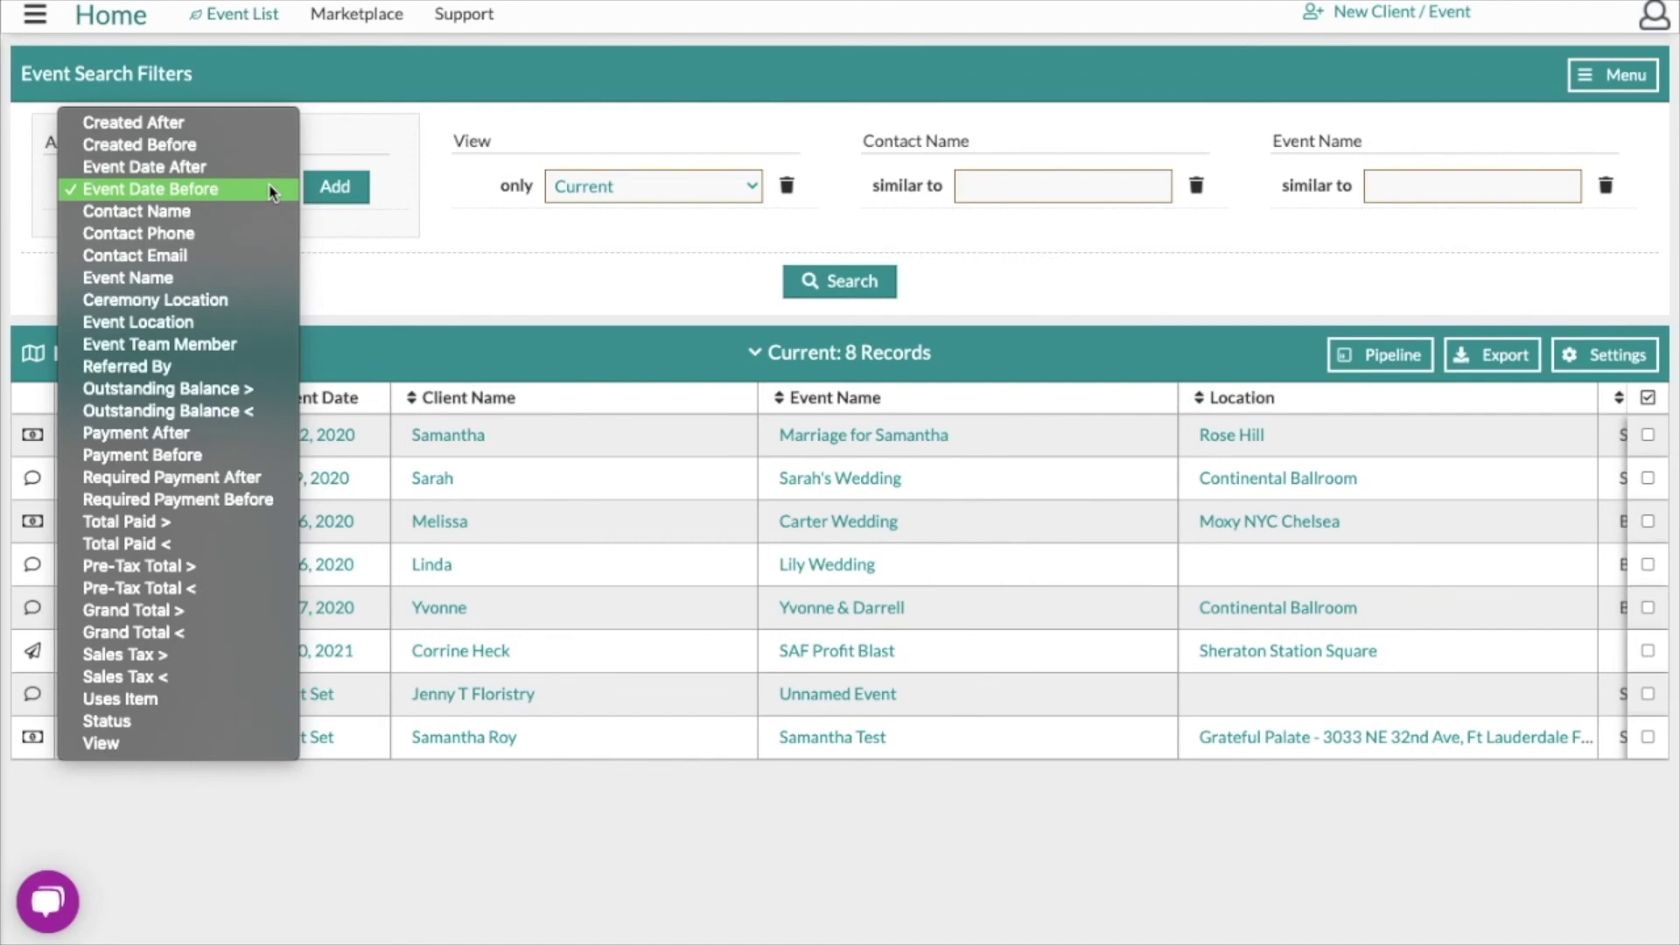
left_click(519, 350)
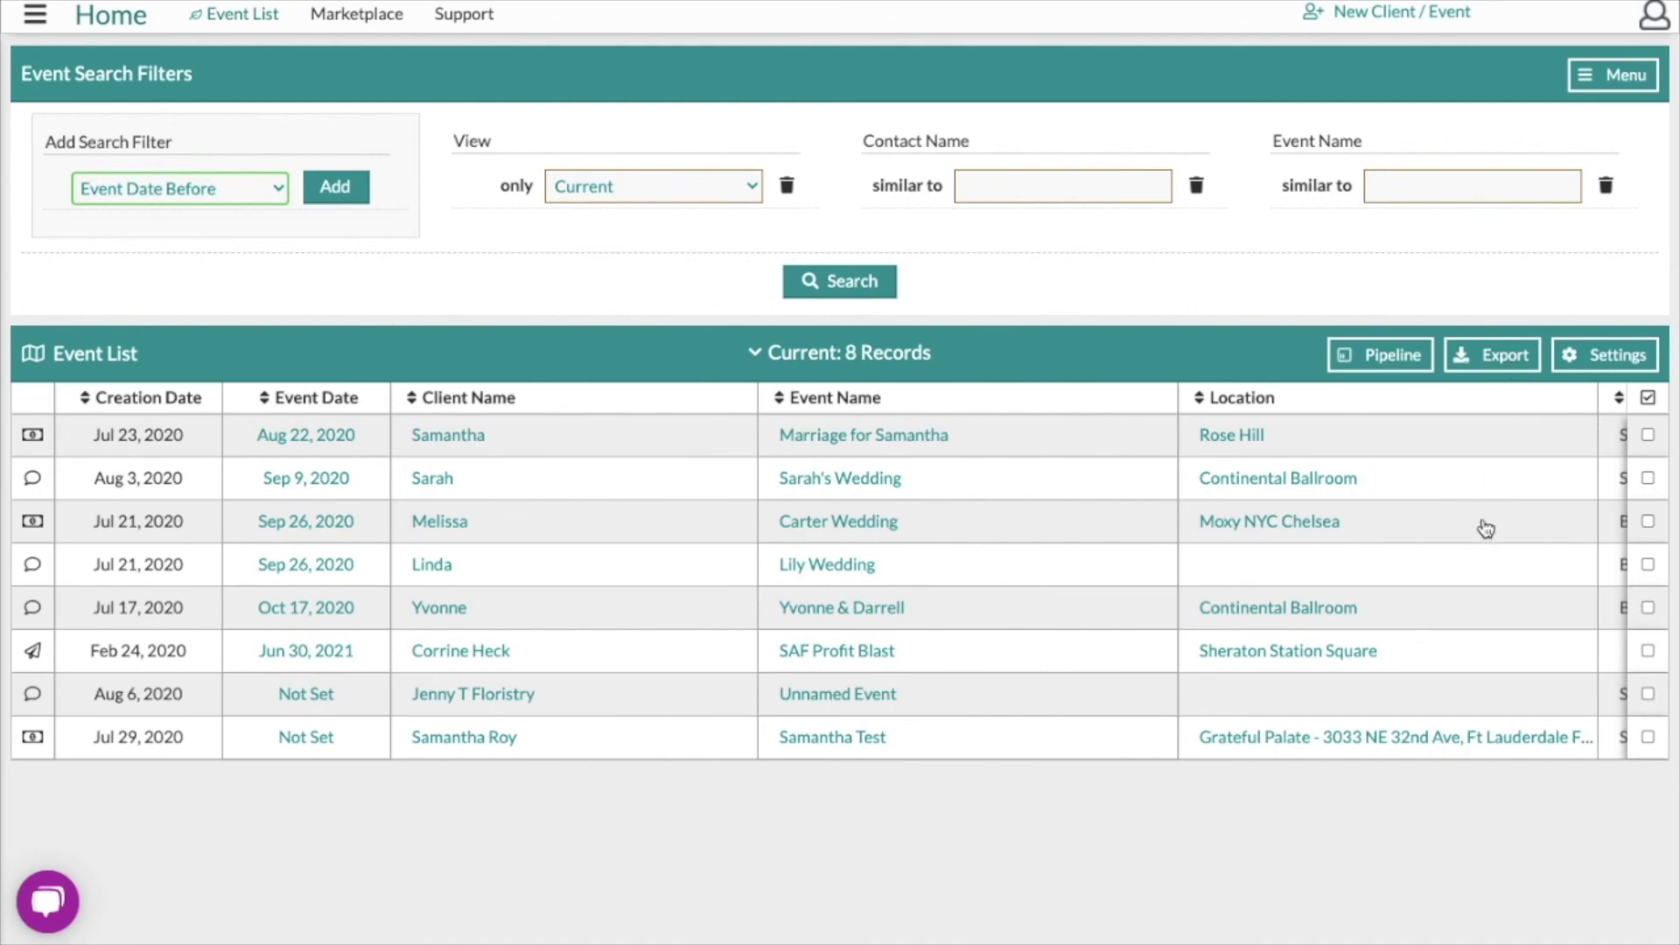
Step: In the table settings, switch Default View to Pipeline, back to Search & Filters, and save
left_click(1621, 368)
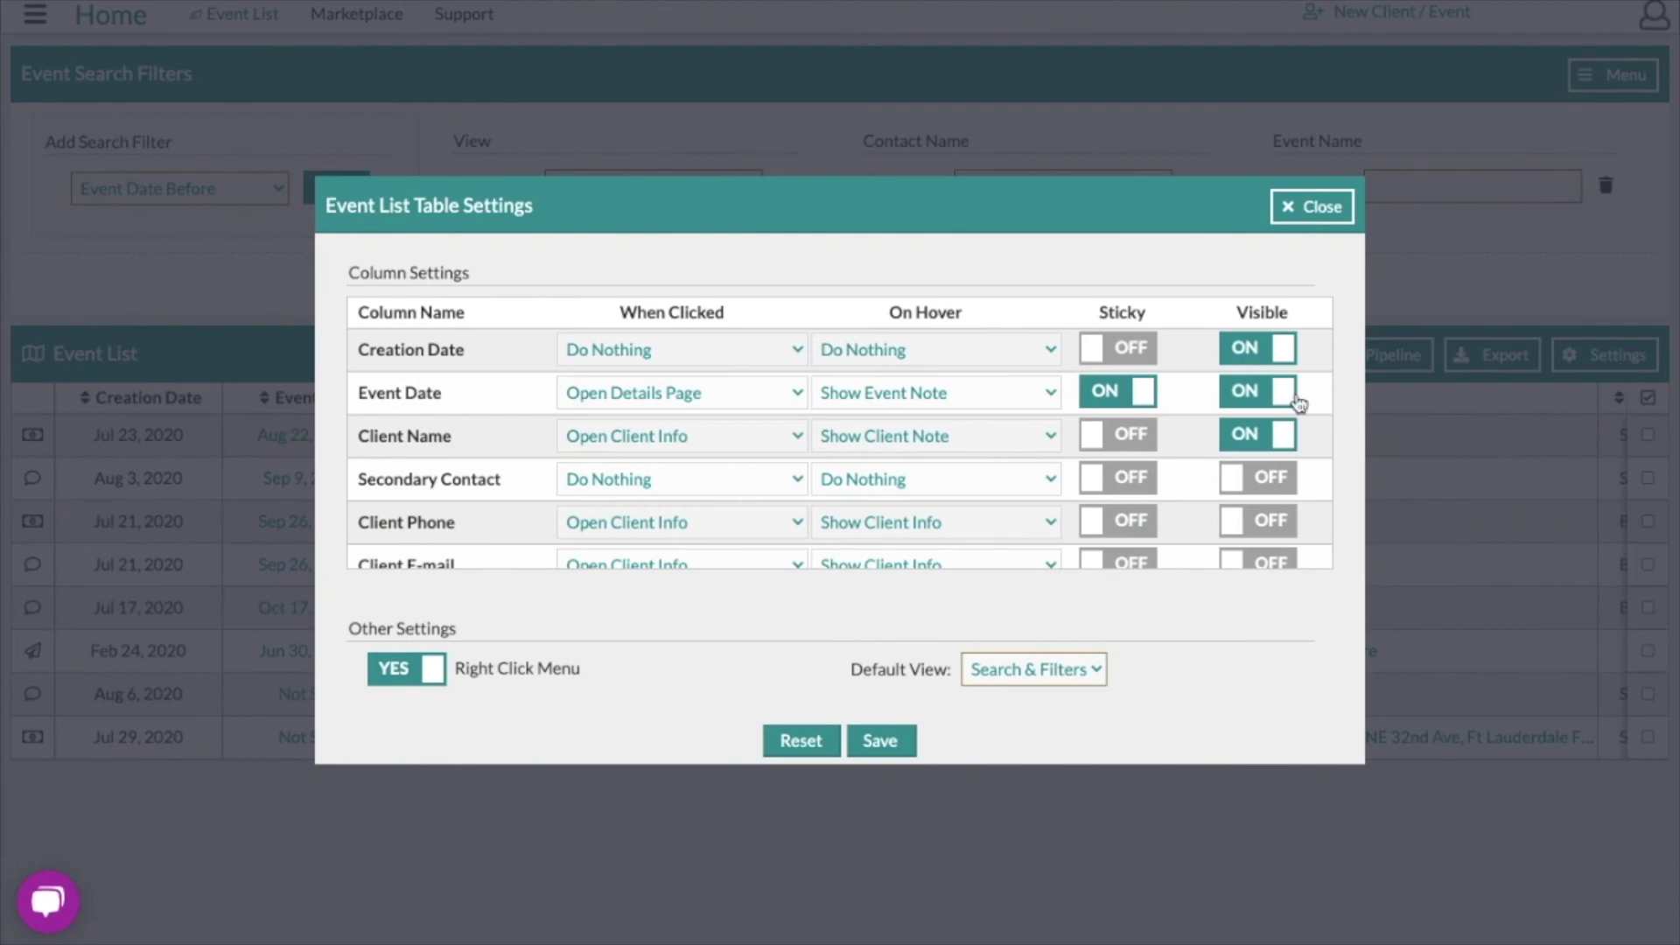
scroll(1299, 402, "down", 1)
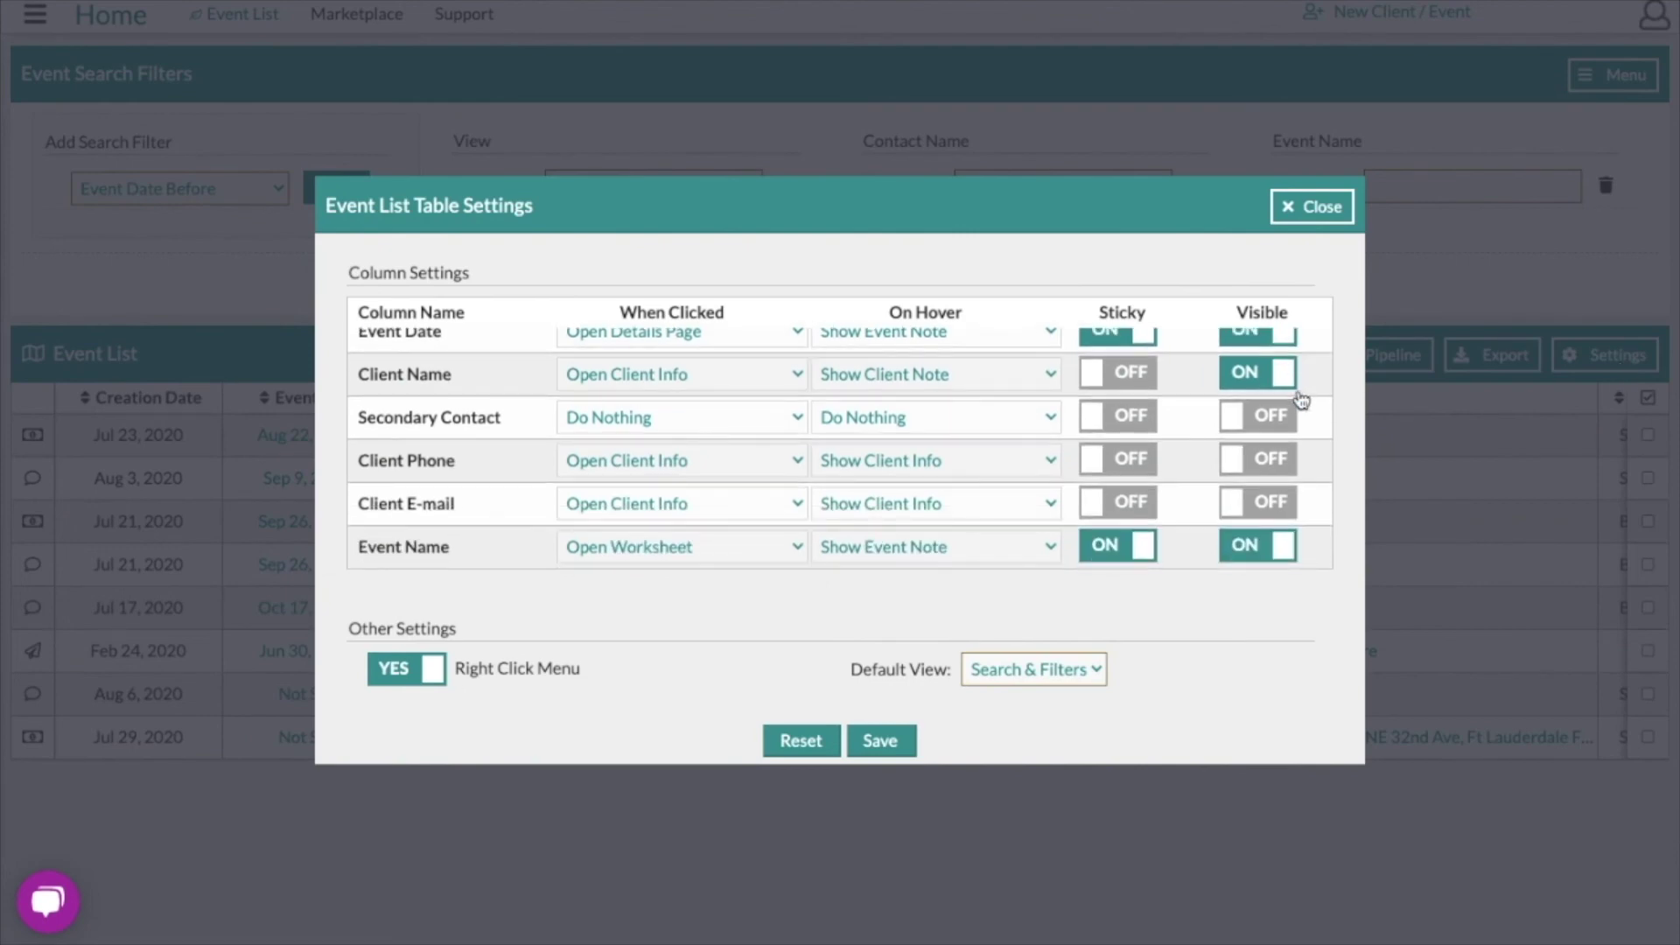
left_click(1083, 671)
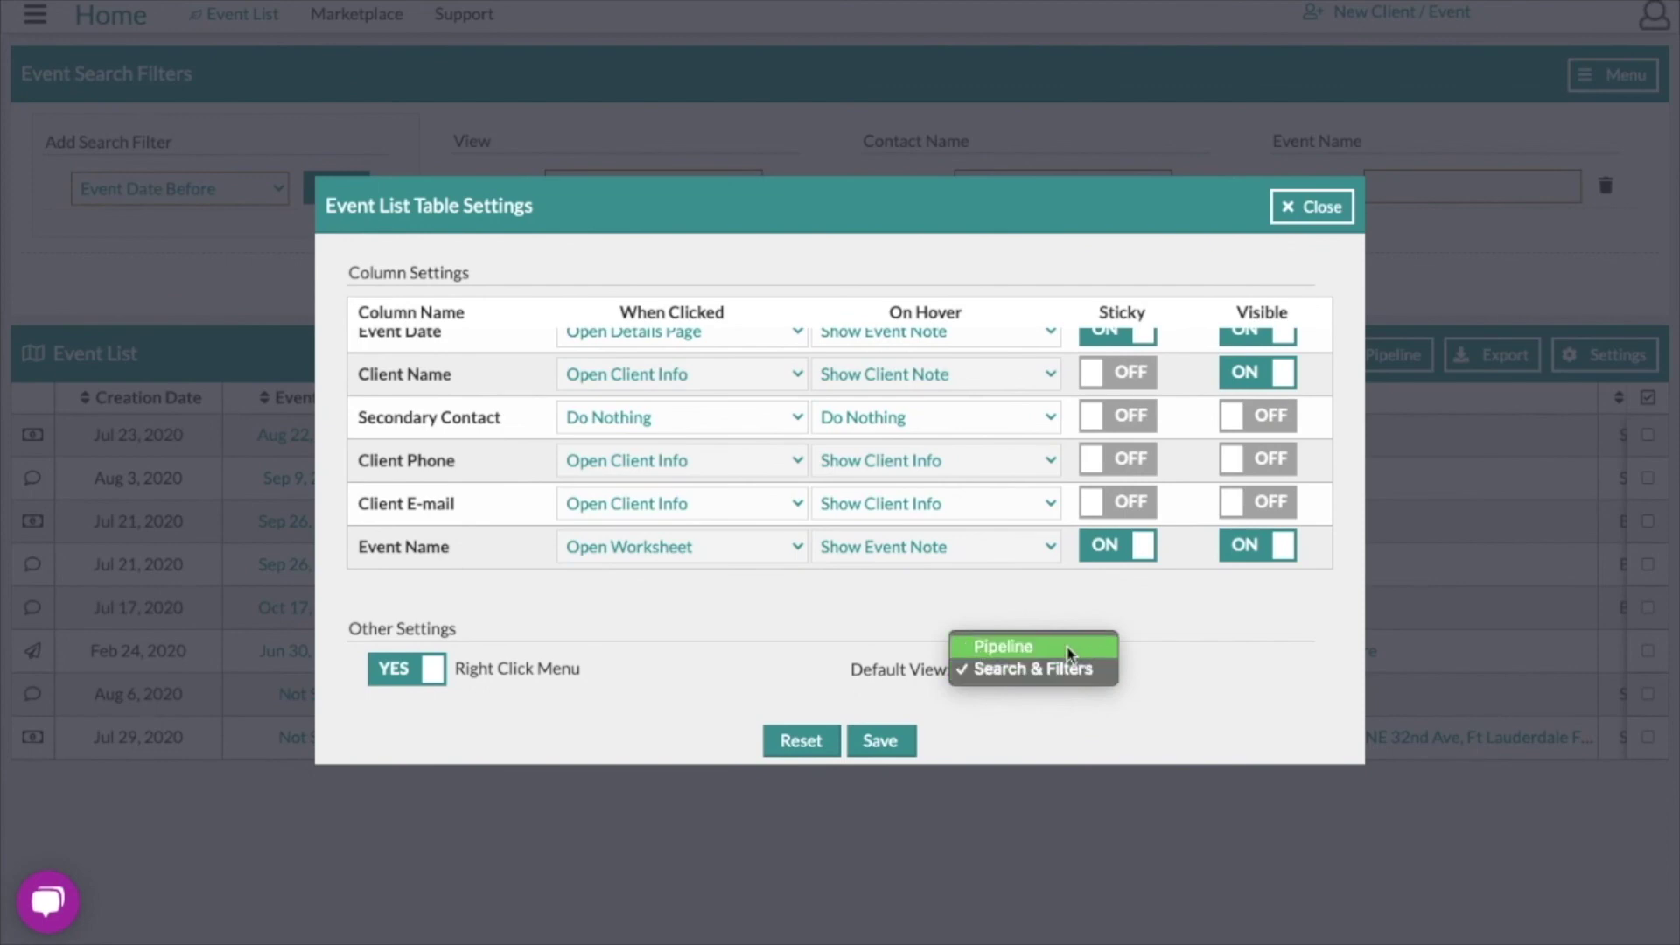
left_click(1070, 648)
left_click(1061, 670)
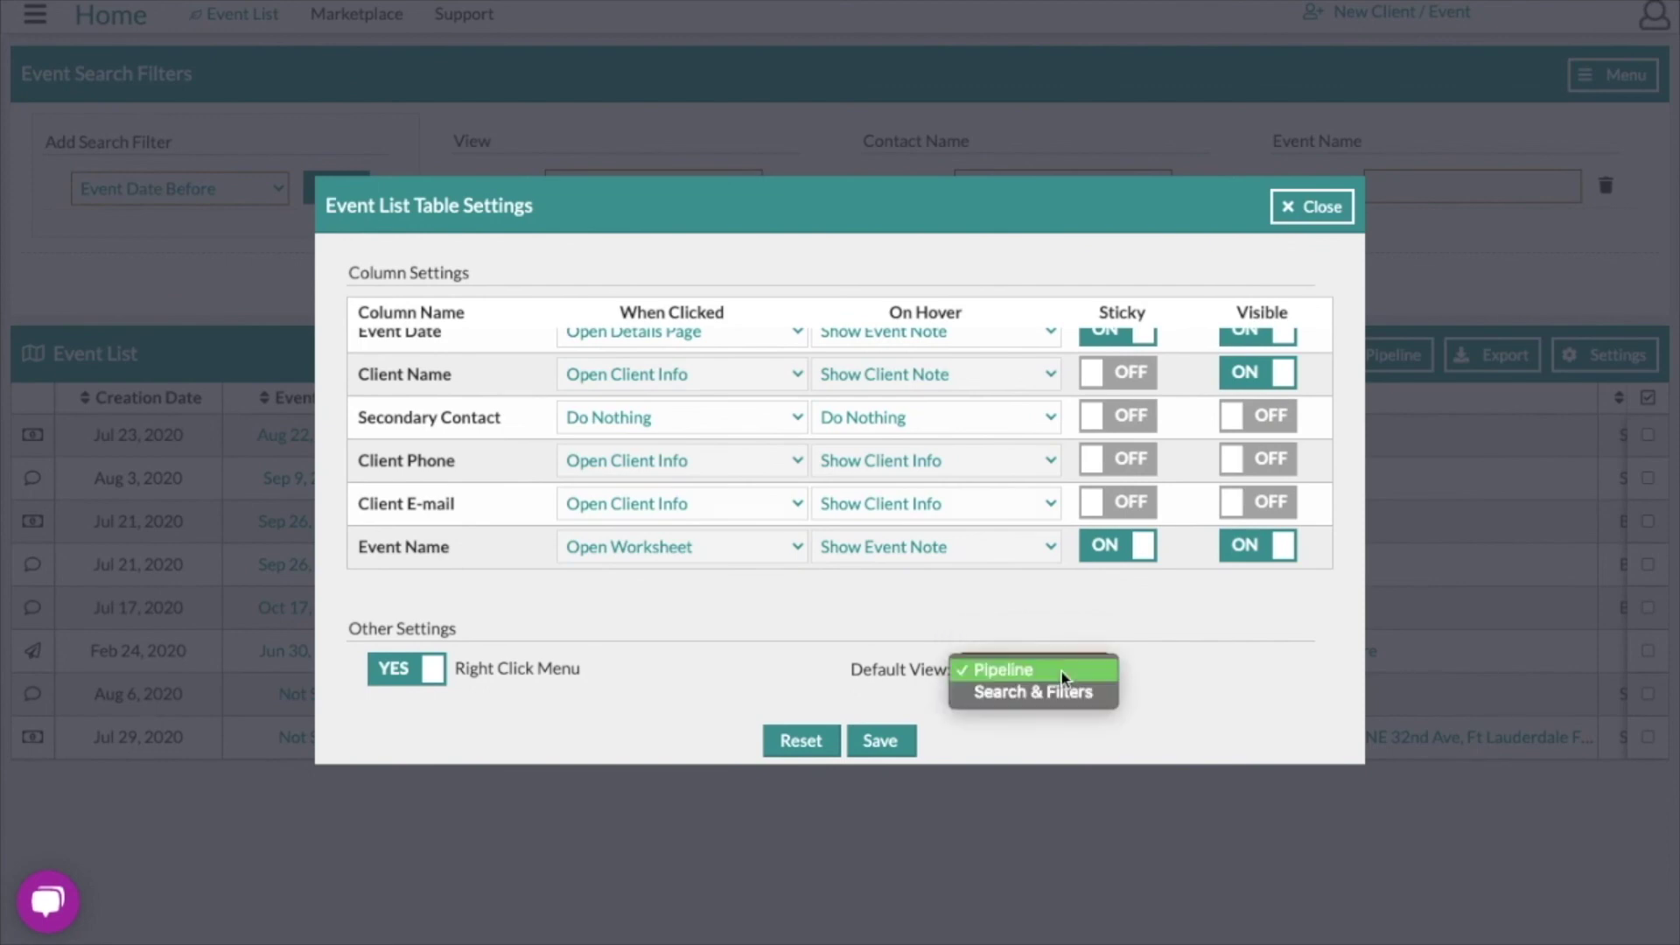
left_click(1056, 693)
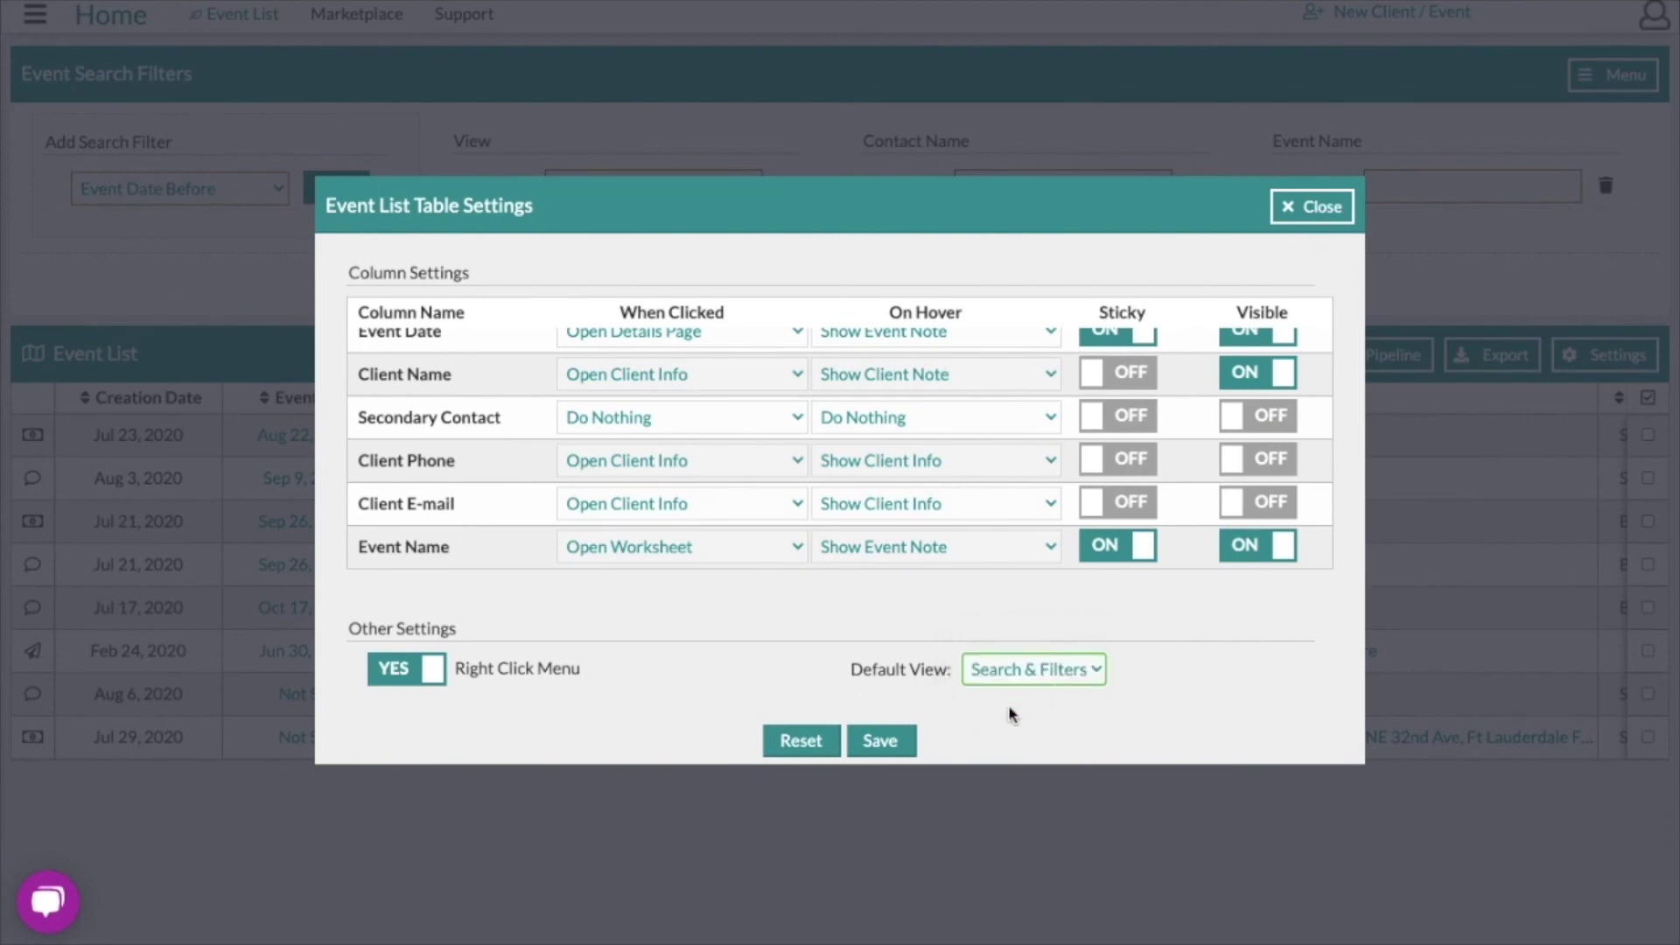
left_click(880, 743)
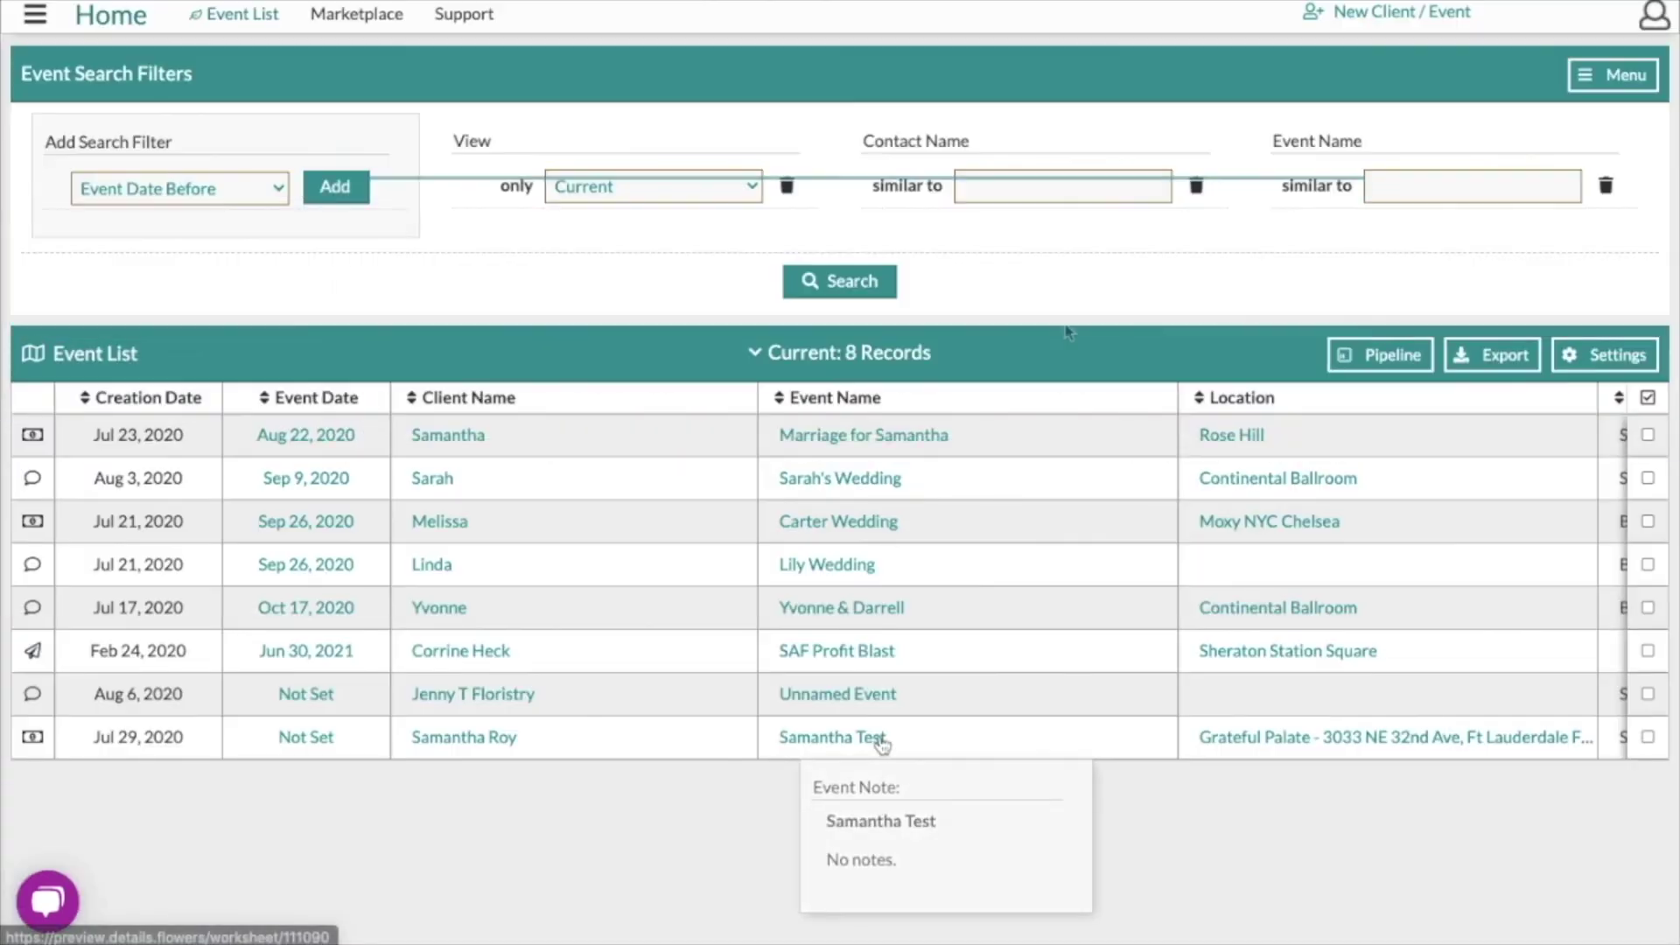